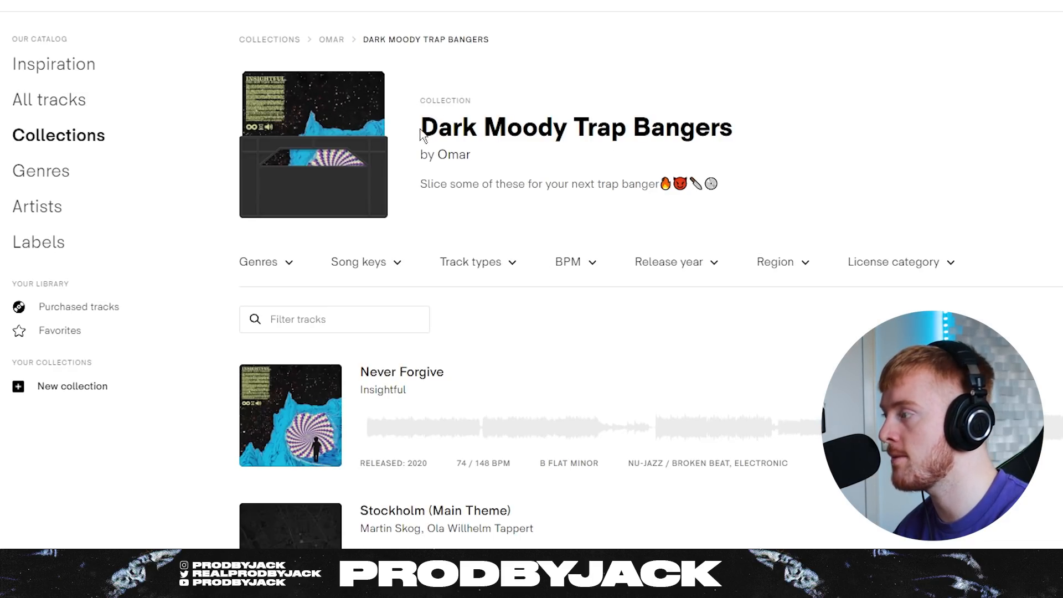
- Browse the tracks in the Dark Moody Trap Bangers collection, including the Desert Dark sample source
scroll(384, 366, down, 20)
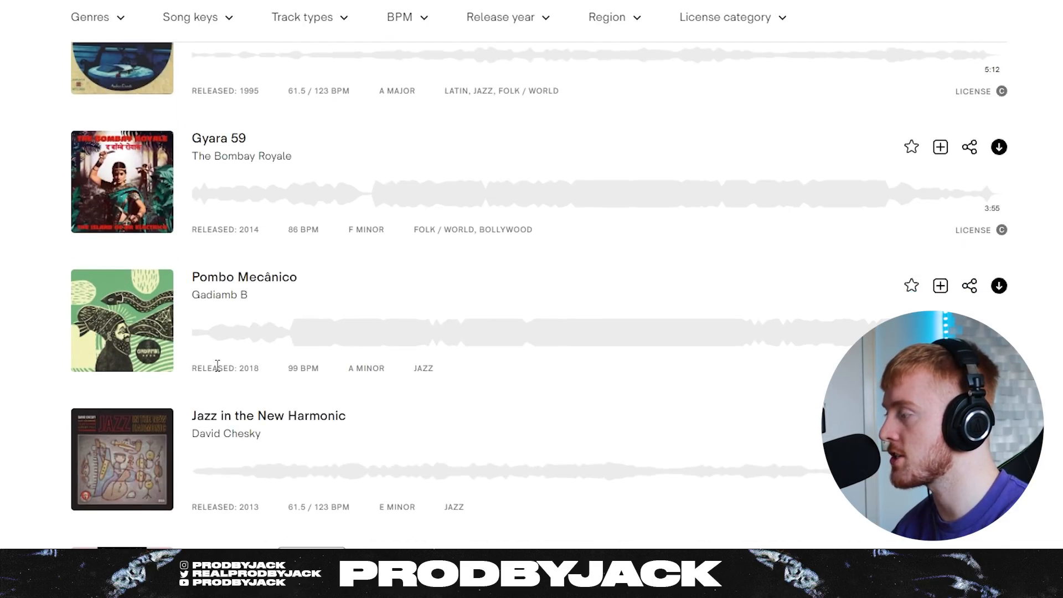
scroll(217, 366, up, 4)
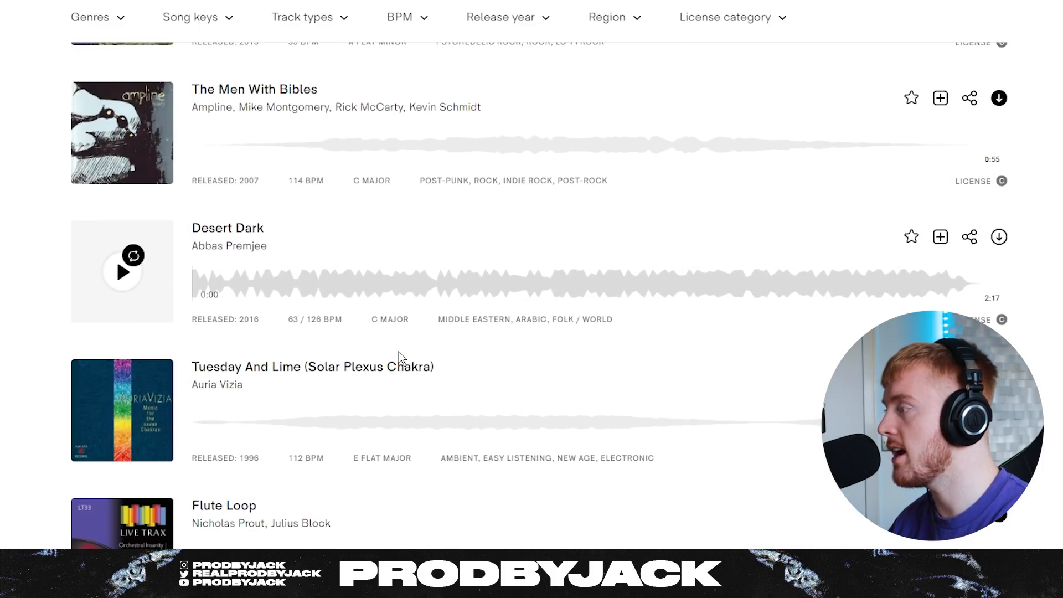
scroll(340, 364, up, 20)
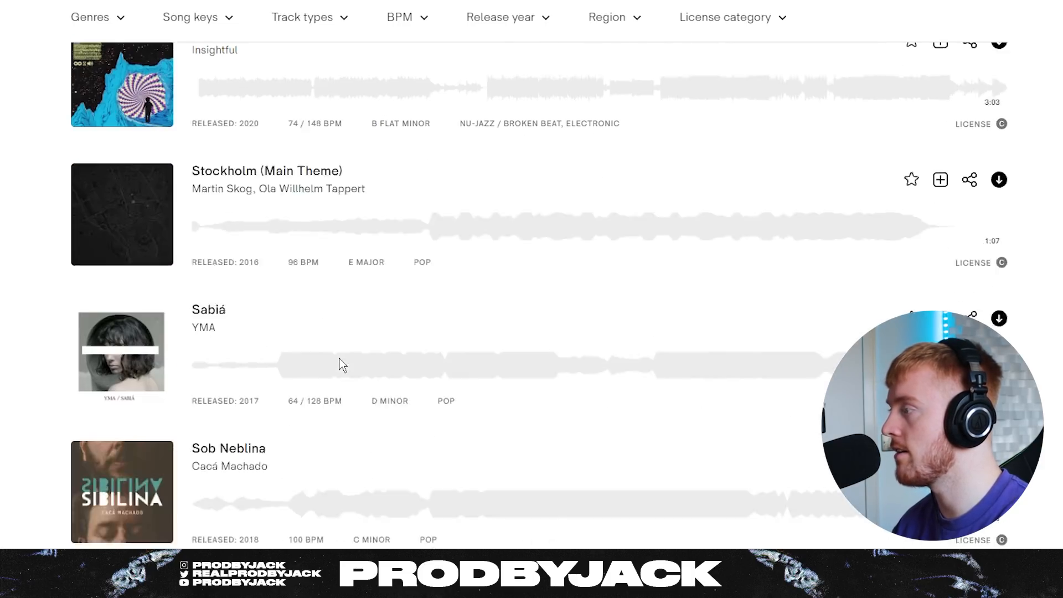
scroll(341, 365, up, 6)
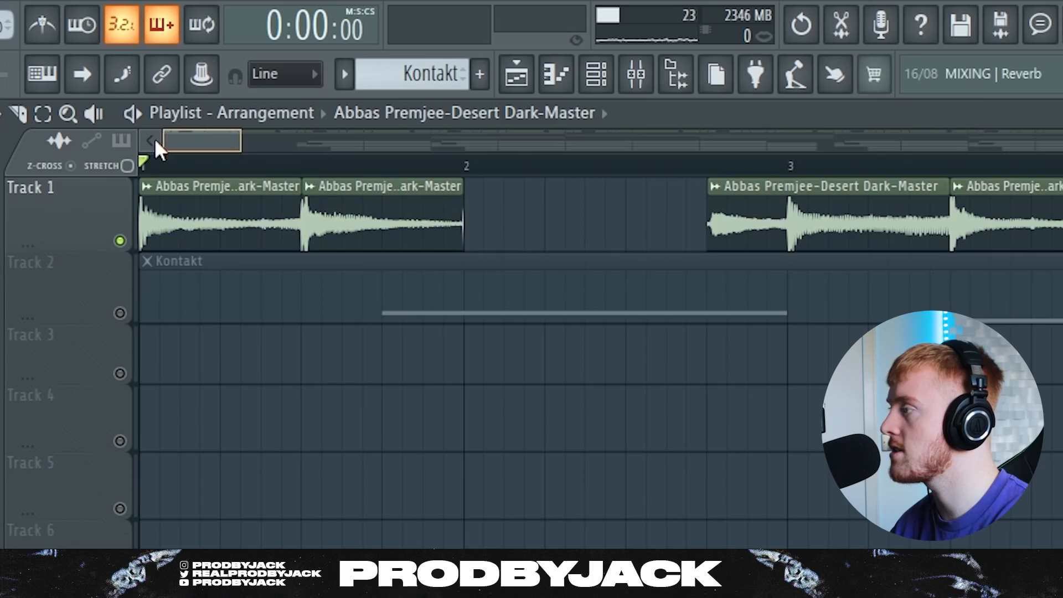
- Switch to FL Studio and play the chopped Desert Dark sample on Track 1 from the start of the playlist
scroll(158, 150, down, 2)
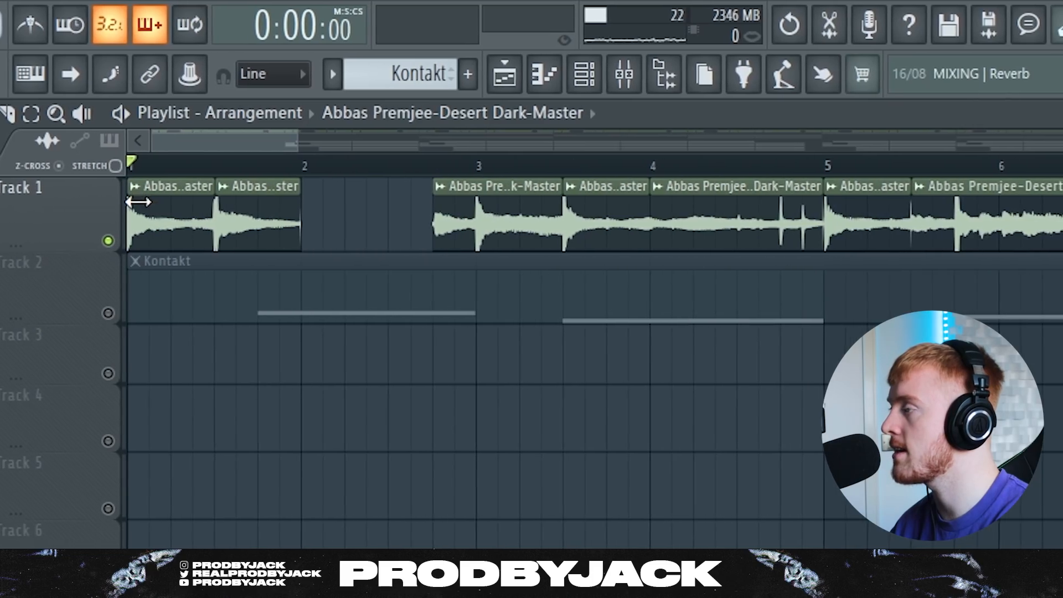
key(space)
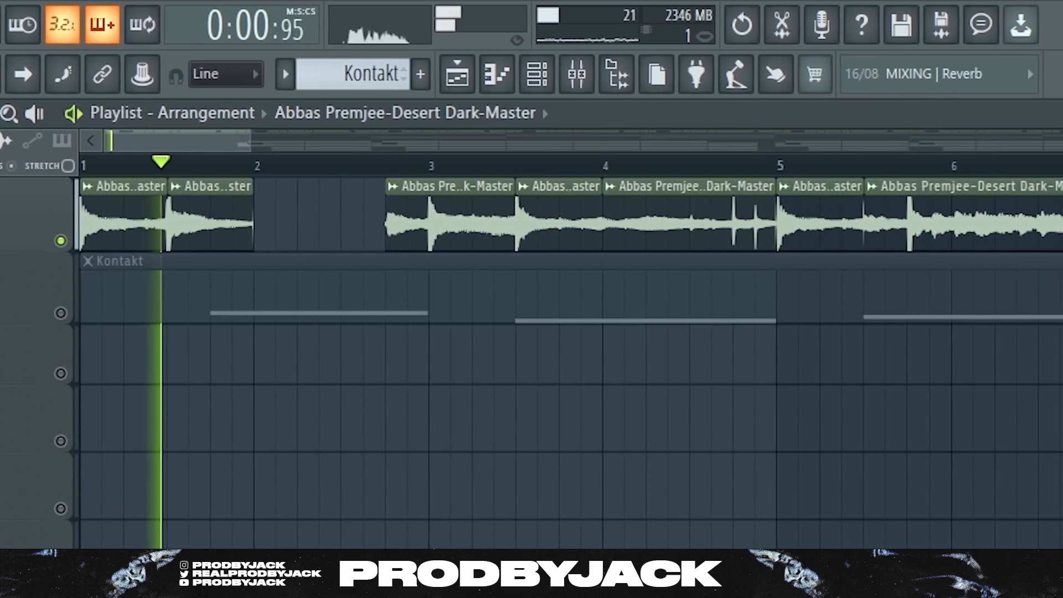
scroll(108, 248, down, 2)
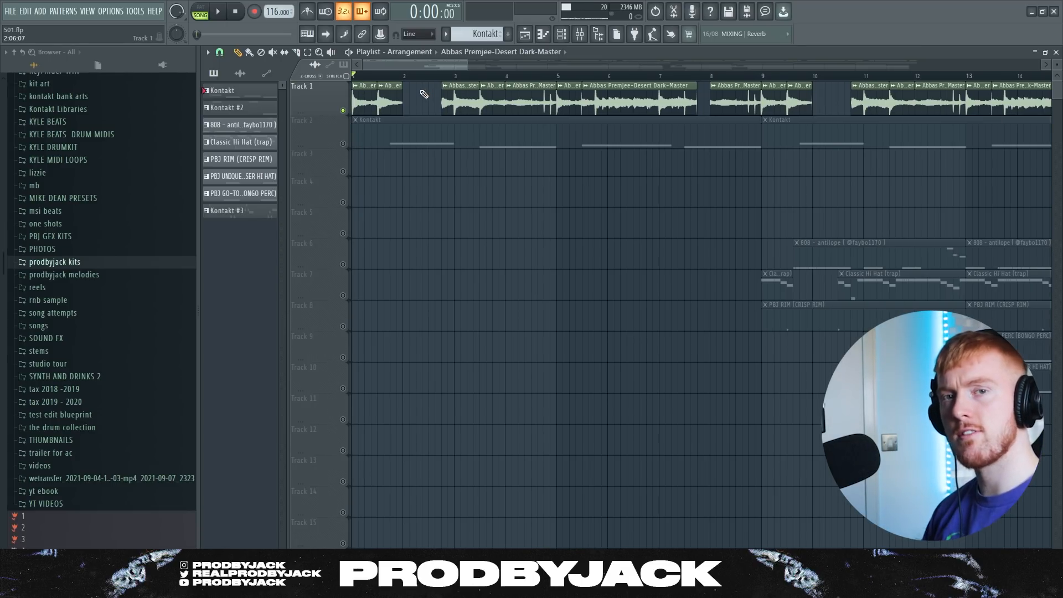
- Check the Desert Dark clip's channel settings, including its pitch and time stretching, and close them
scroll(416, 93, up, 1)
double_click(415, 96)
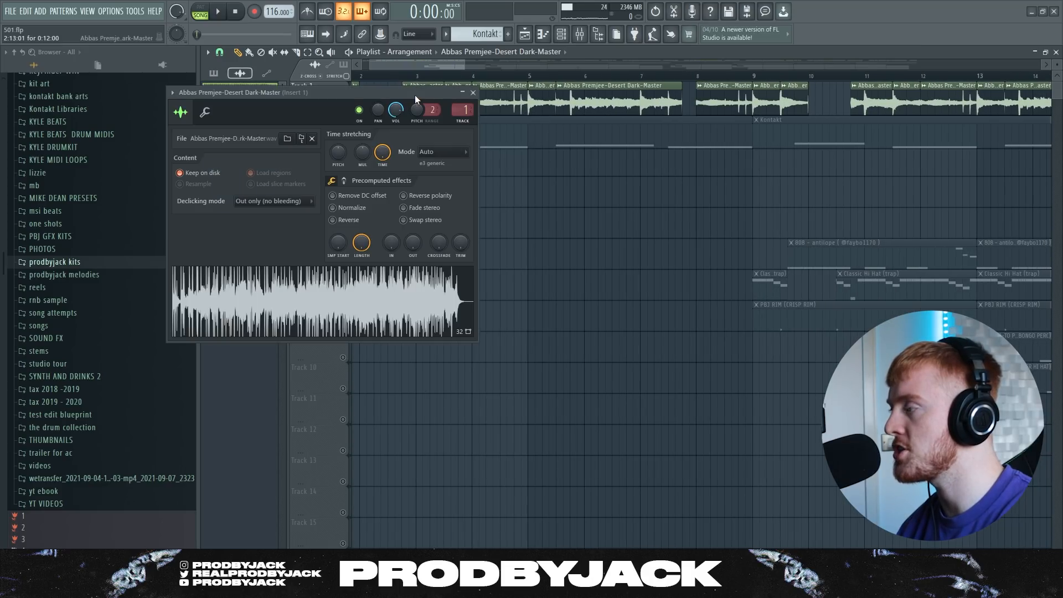
click(473, 93)
drag(392, 65, 376, 64)
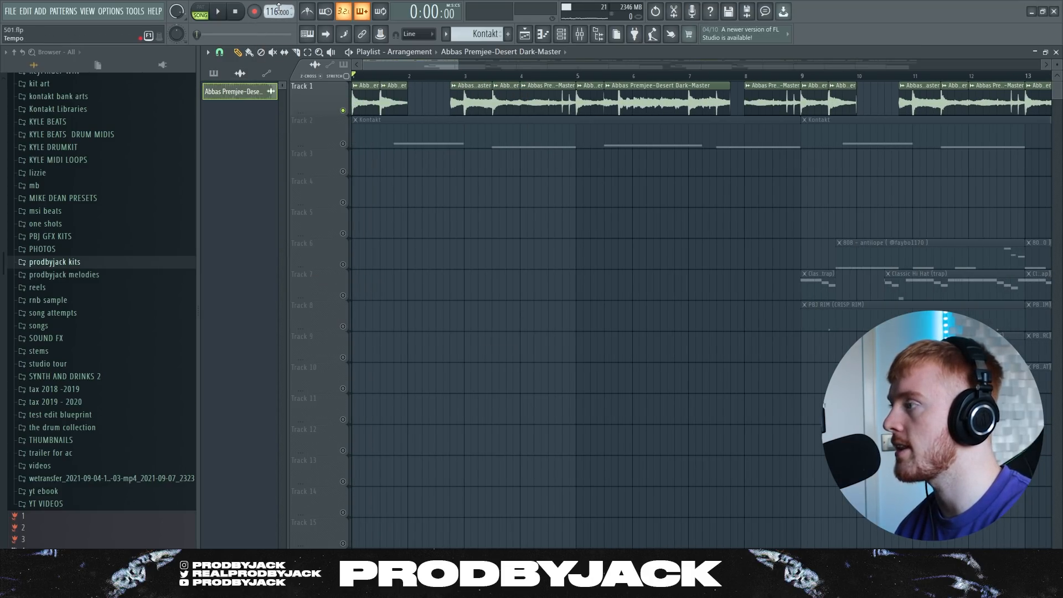
- Solo mixer Insert 1 and inspect the Chorus JUN-6 effect on the sample
key(l)
key(F9)
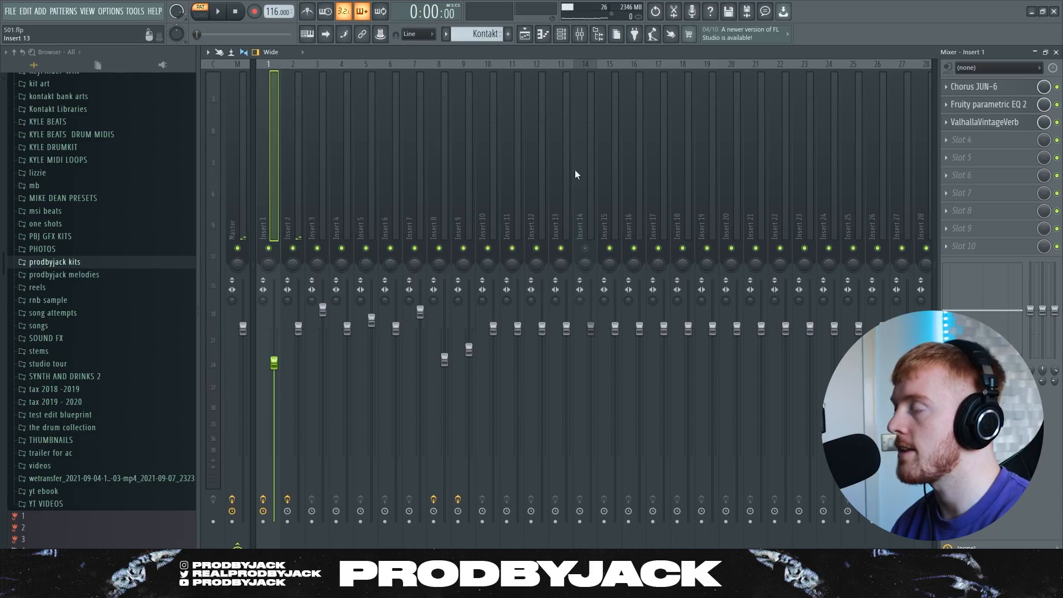
right_click(269, 248)
click(978, 89)
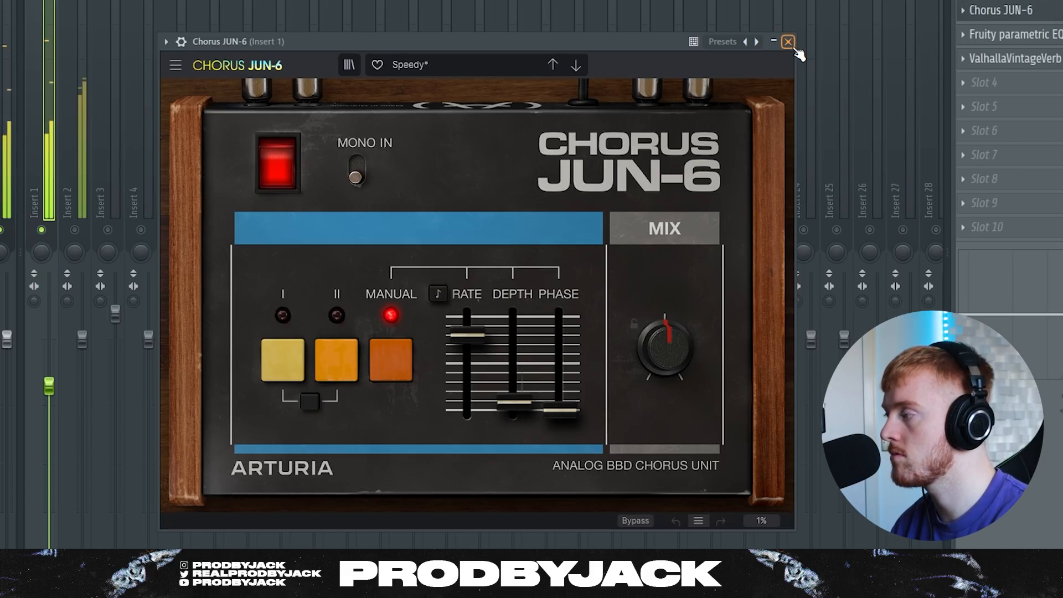
click(788, 42)
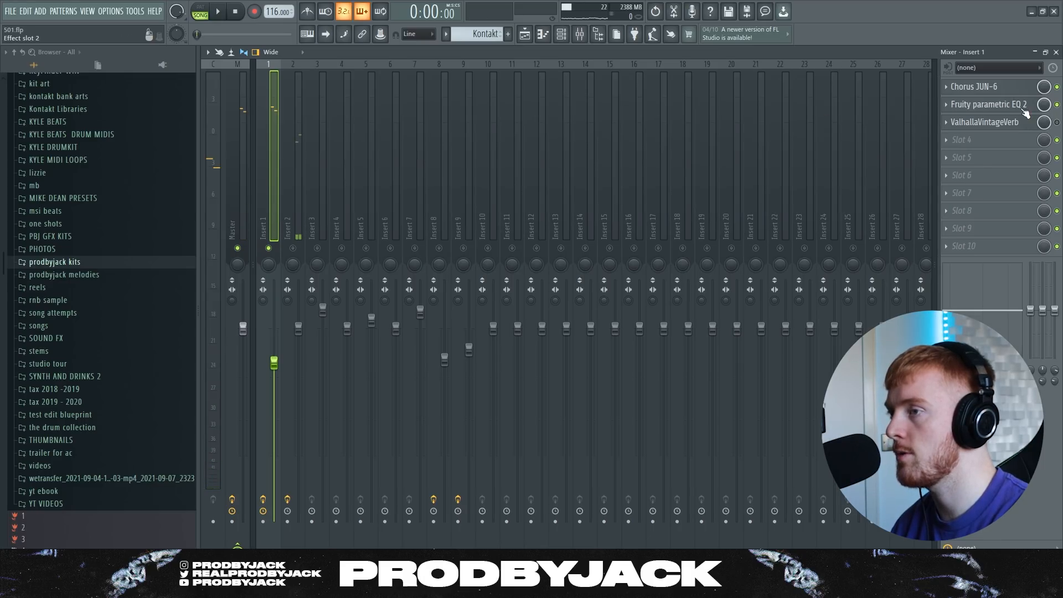
- Inspect the sample's Fruity parametric EQ 2 curve on Insert 1 during playback
click(1024, 108)
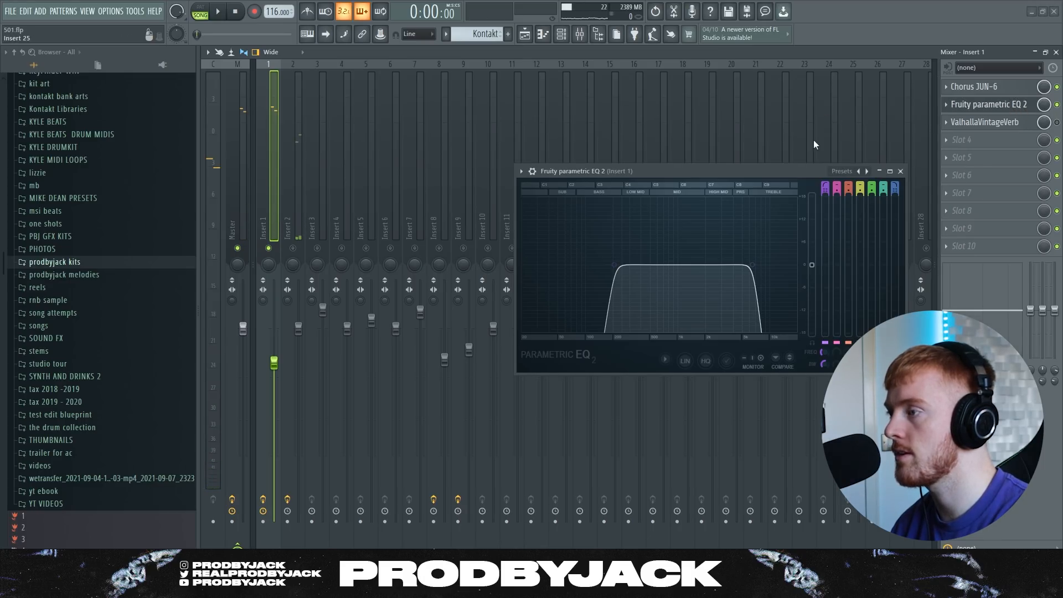
drag(726, 173, 579, 137)
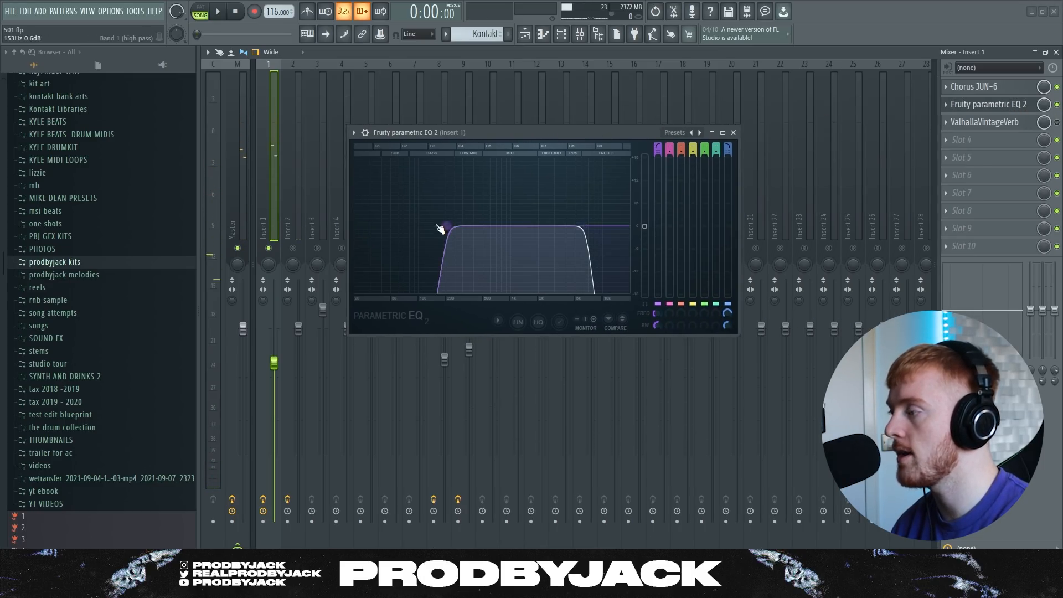
key(space)
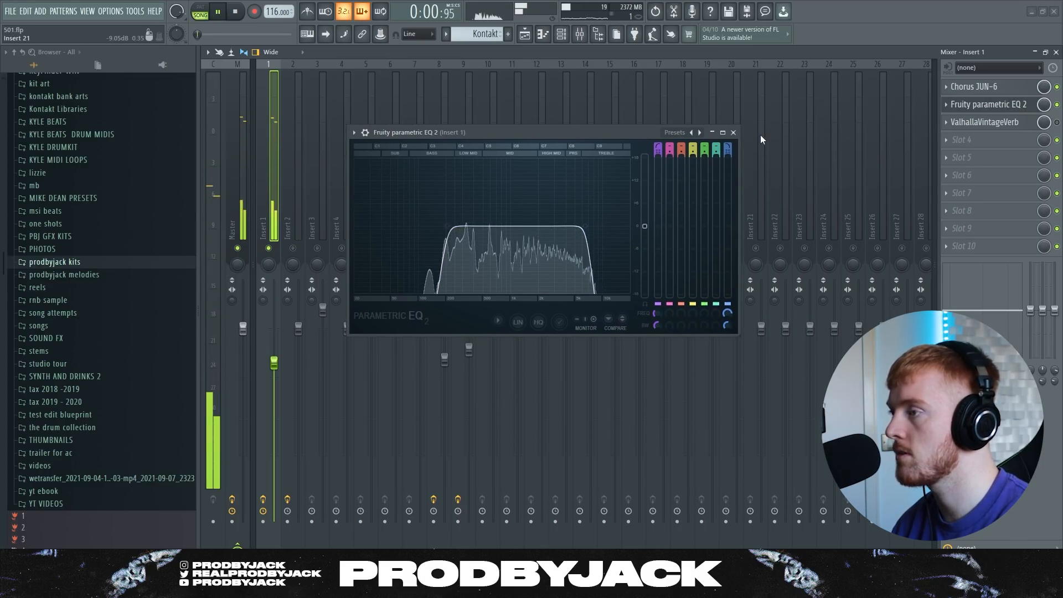
click(733, 132)
- Inspect the ValhallaVintageVerb settings on Insert 1 while playing the sample, and close the plugin
click(1019, 123)
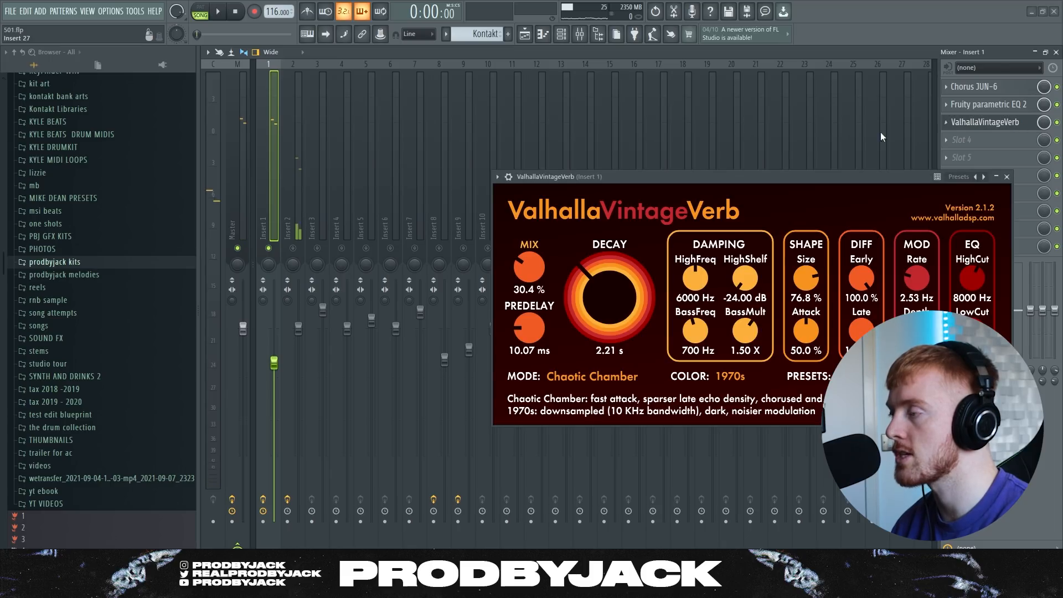
drag(590, 175, 421, 115)
key(space)
click(837, 118)
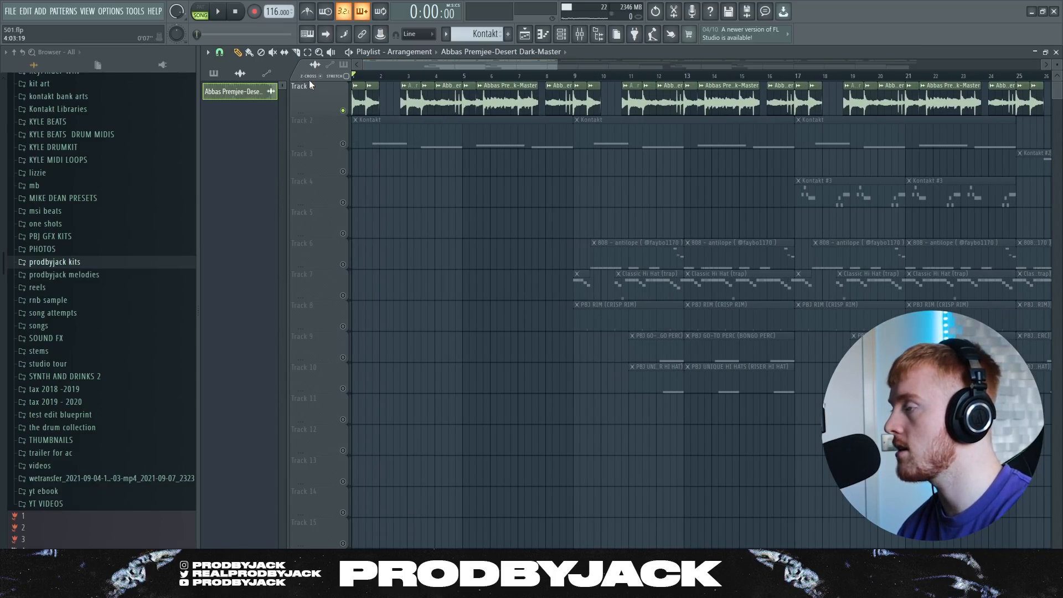
- Unmute Track 2, and review its Kontakt melody notes and the ValhallaVintageVerb settings on Insert 2
click(342, 144)
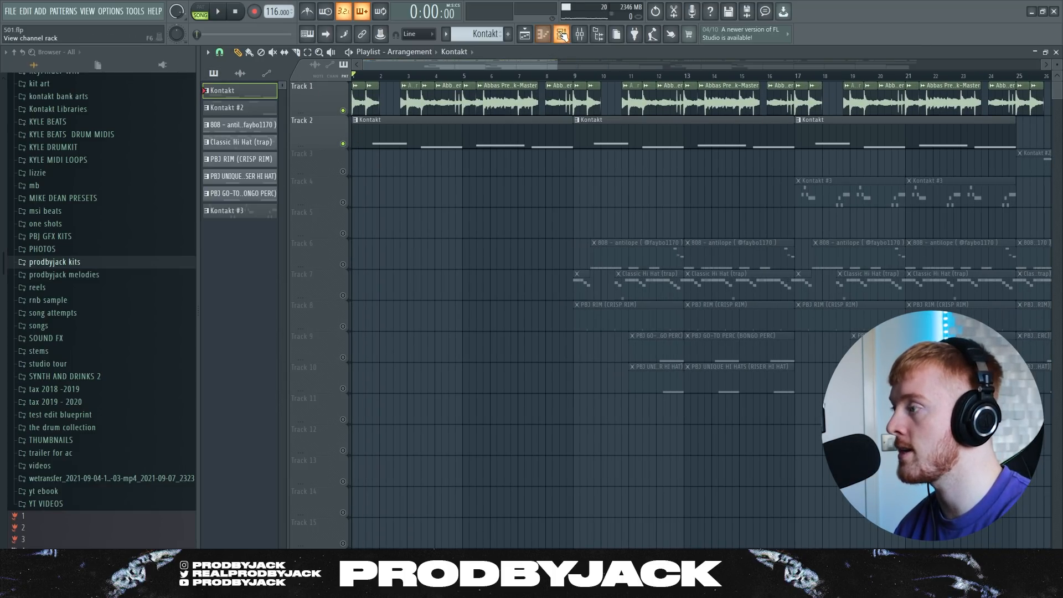
click(563, 34)
click(388, 166)
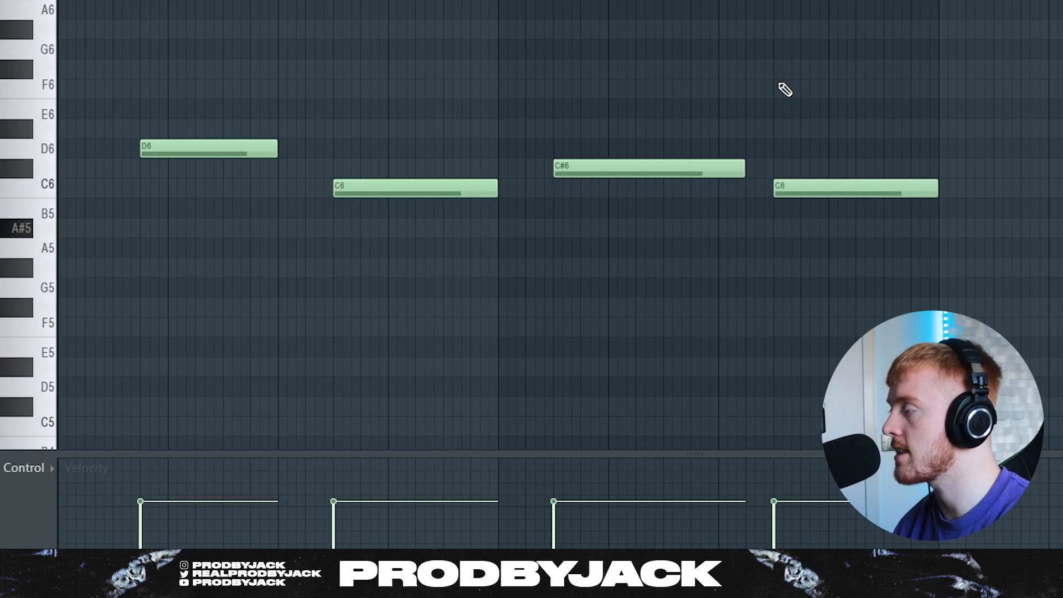
key(space)
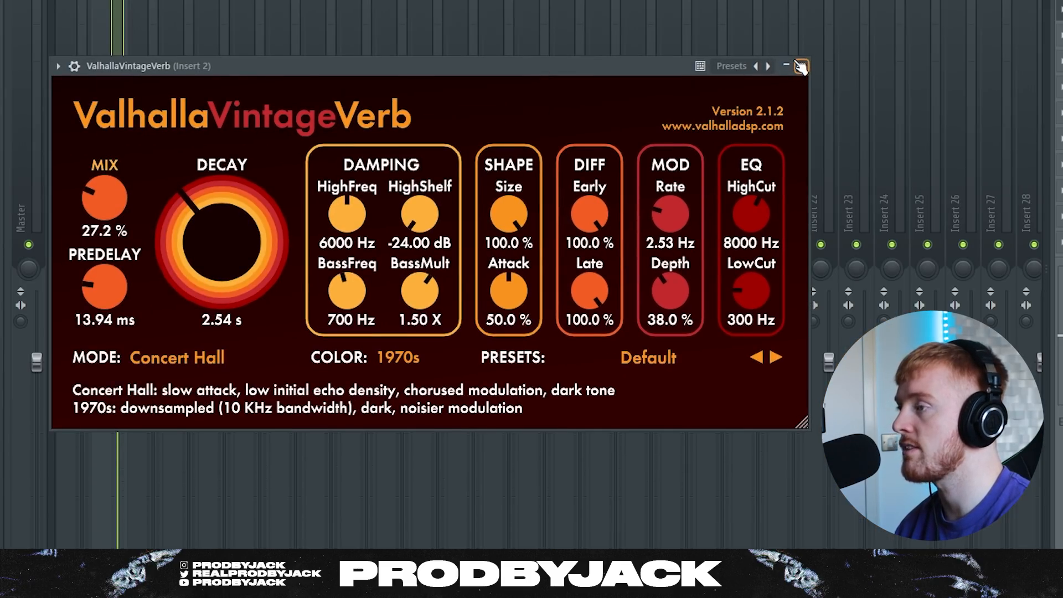
click(801, 66)
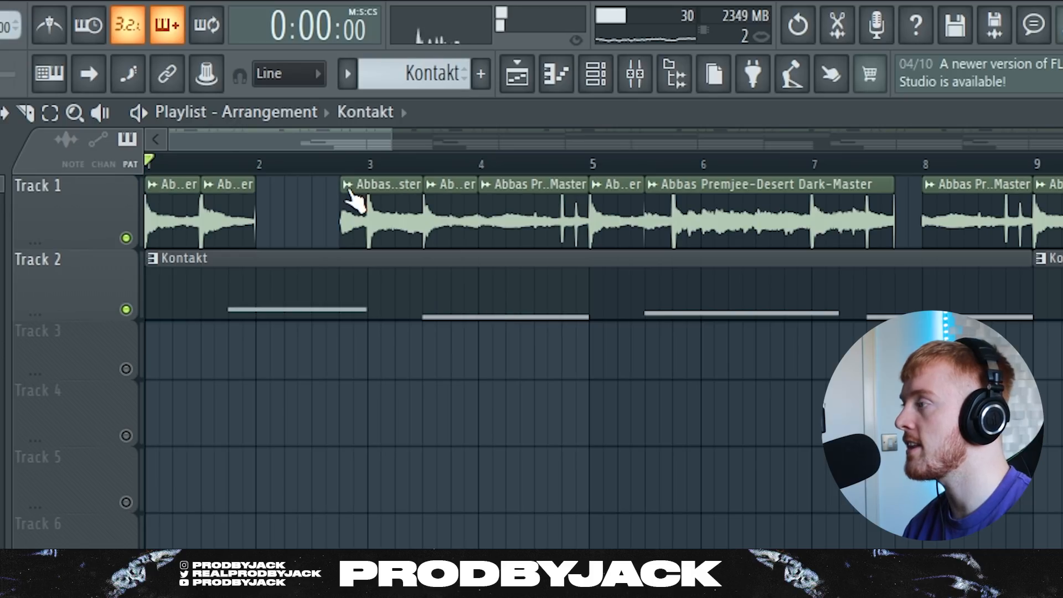
- Play the chopped sample and the Kontakt melody together in the playlist from just before bar 6
scroll(301, 228, up, 4)
scroll(307, 226, down, 2)
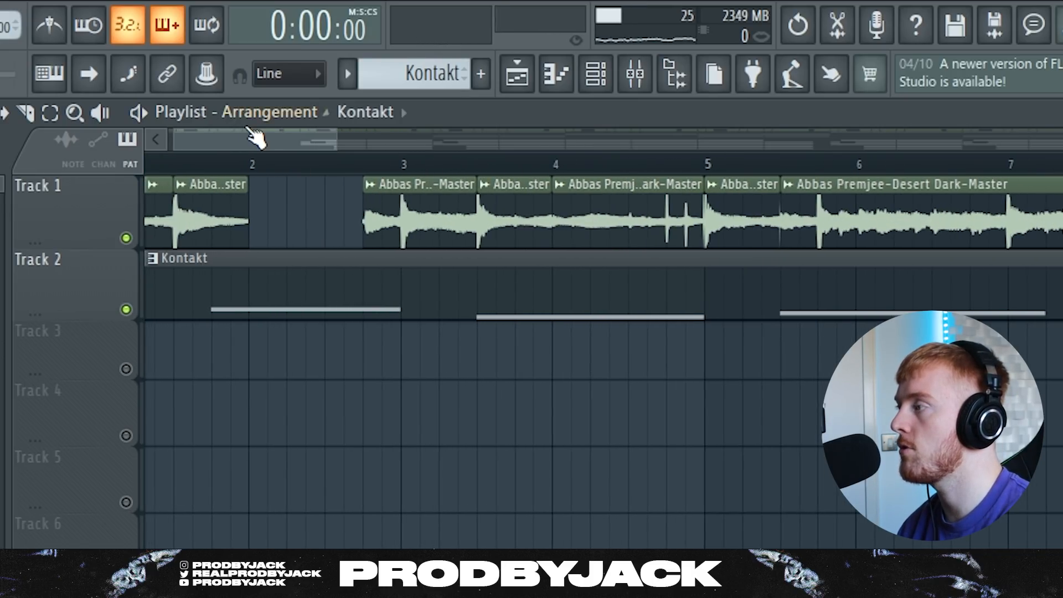
drag(256, 142, 213, 144)
scroll(216, 250, up, 1)
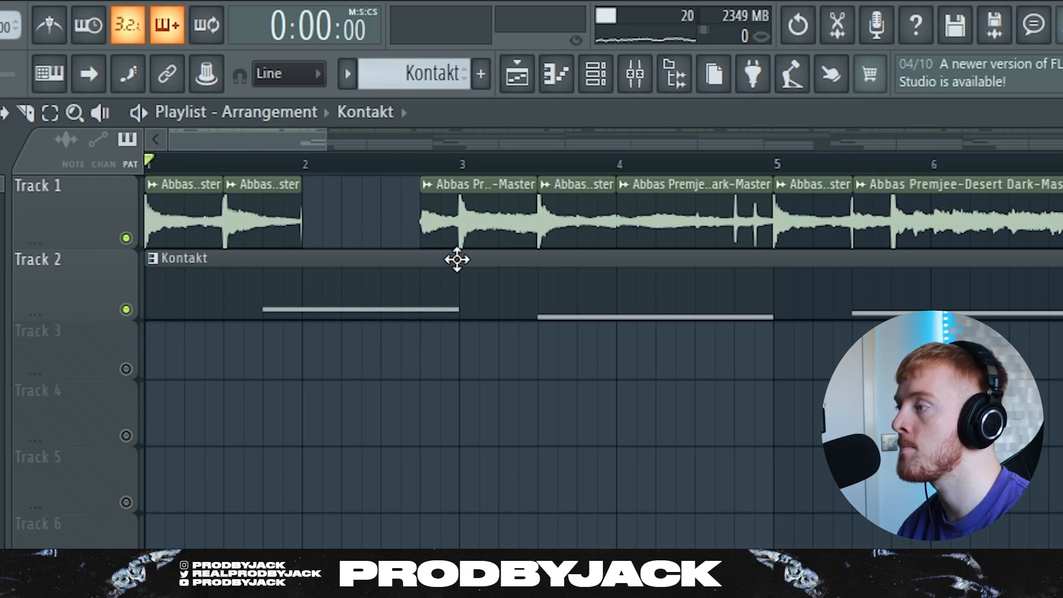
click(896, 165)
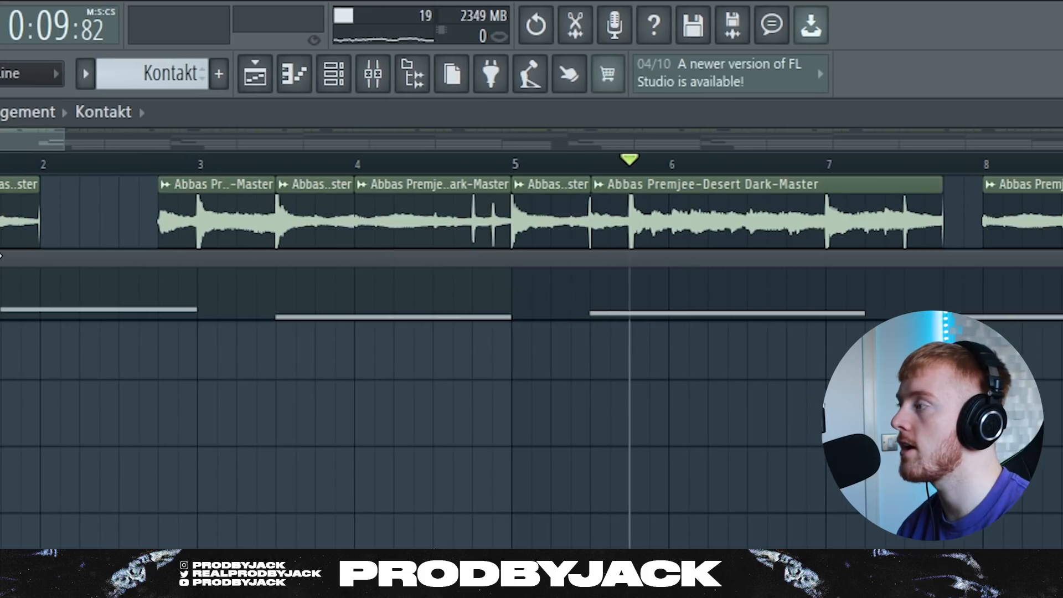
key(space)
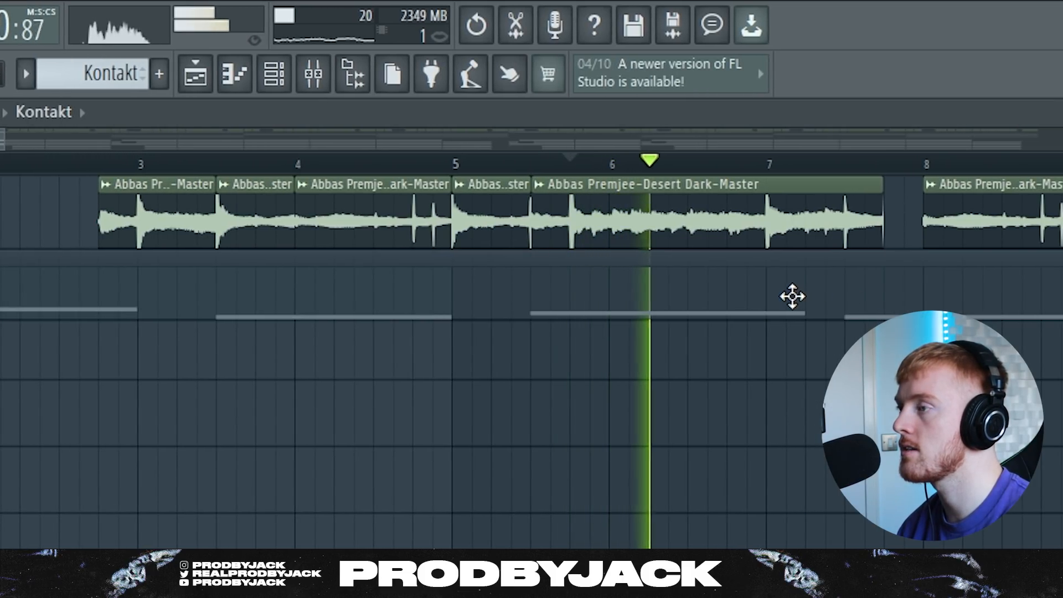
key(space)
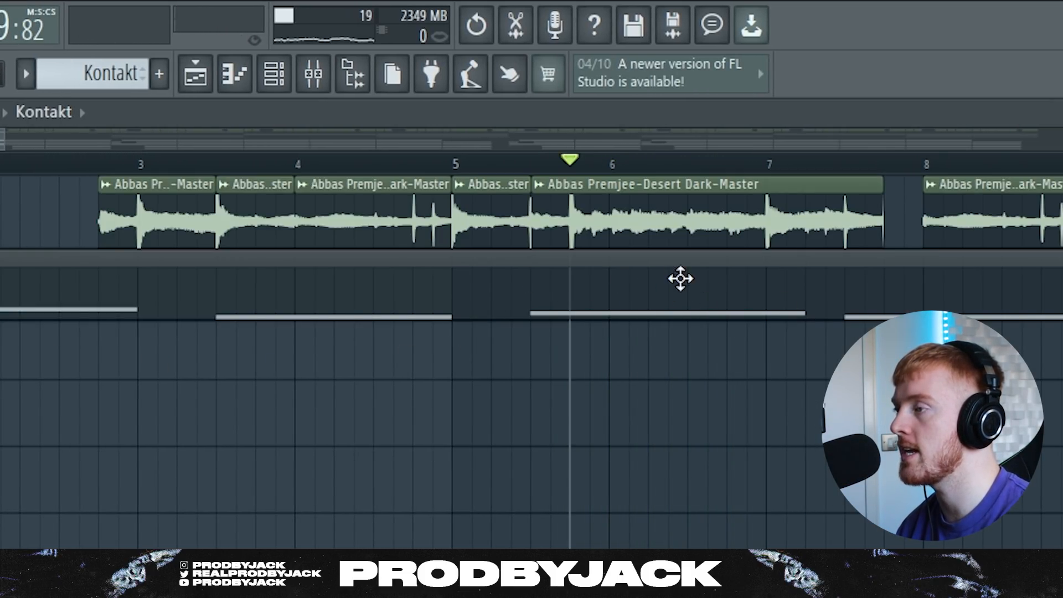
key(space)
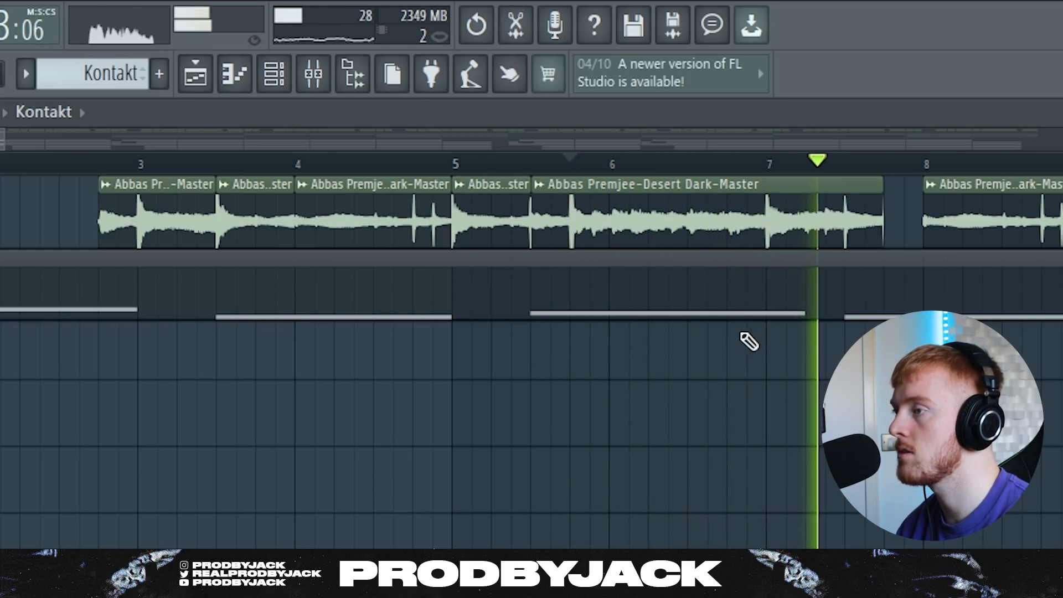
- Examine the Kontakt #3 melody's notes in the piano roll and play the pattern back
scroll(565, 286, down, 2)
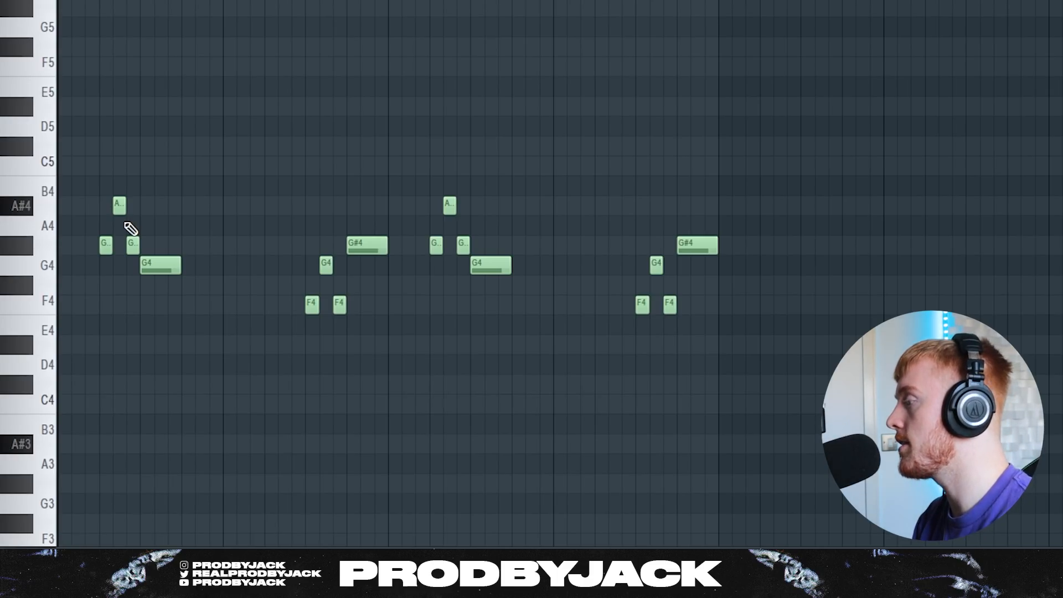
drag(819, 178, 71, 382)
click(149, 377)
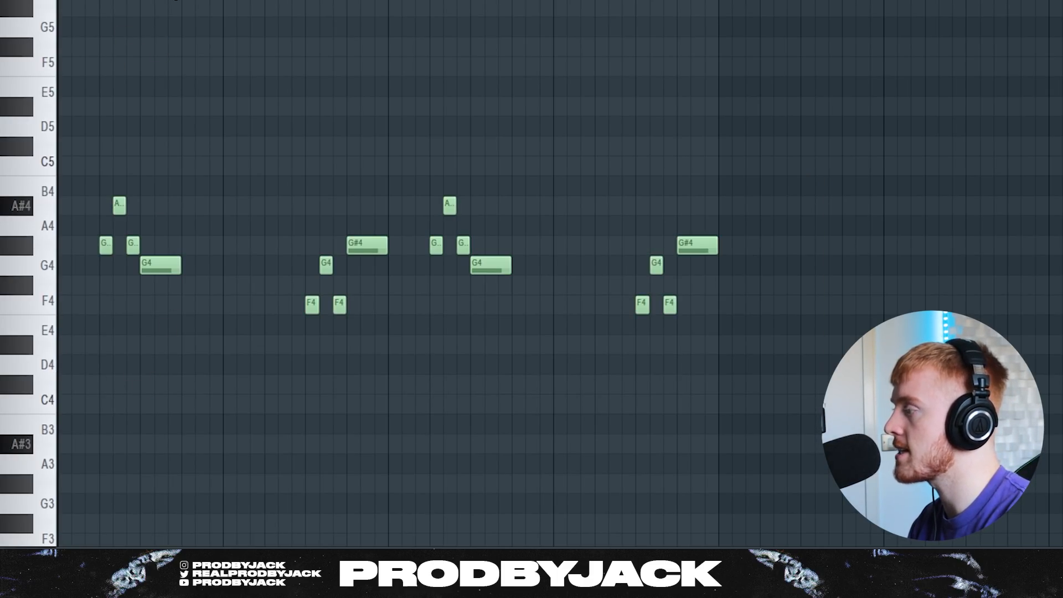
key(space)
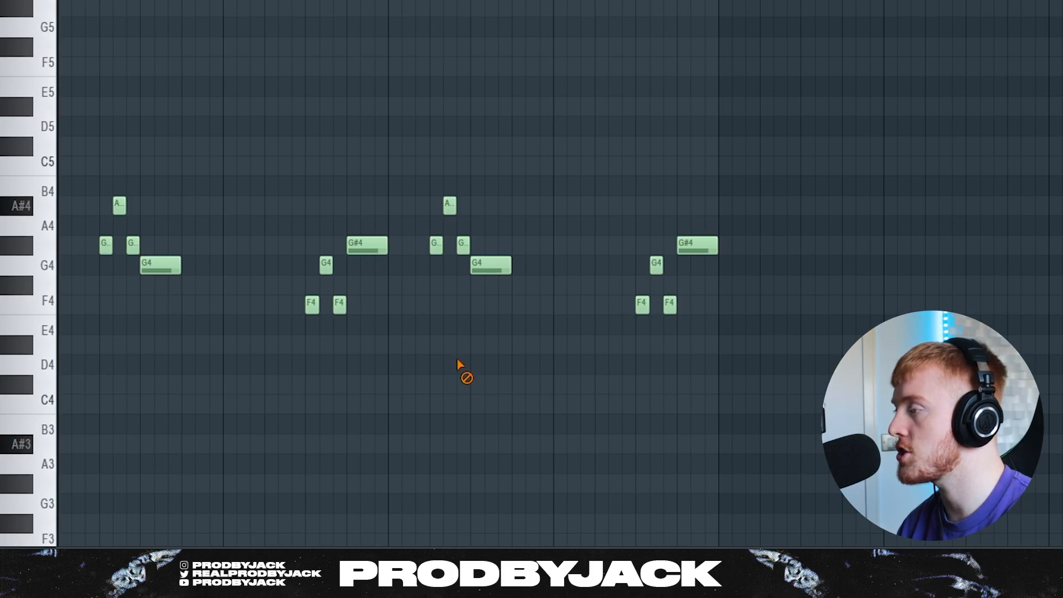
ctrl+click(373, 246)
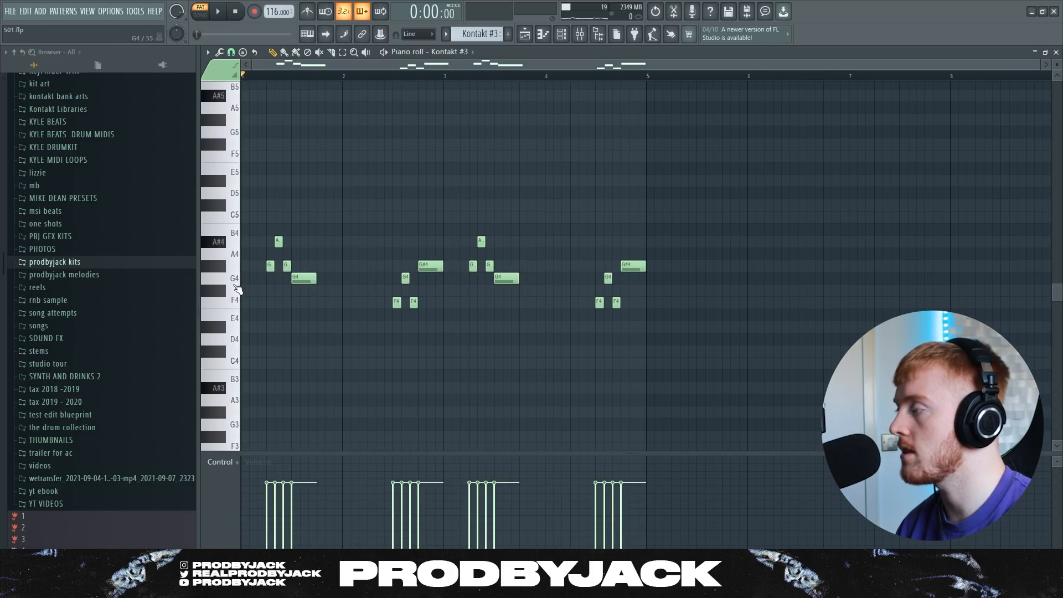
- Check where Kontakt #3 sits in the playlist arrangement and look over the mixer's effect slots
click(524, 35)
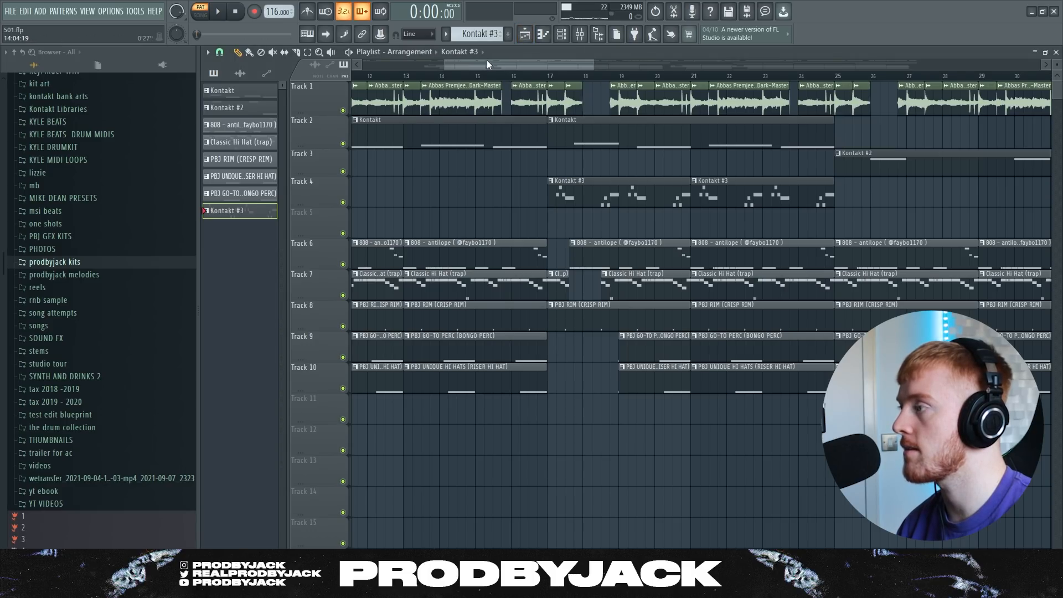
key(F9)
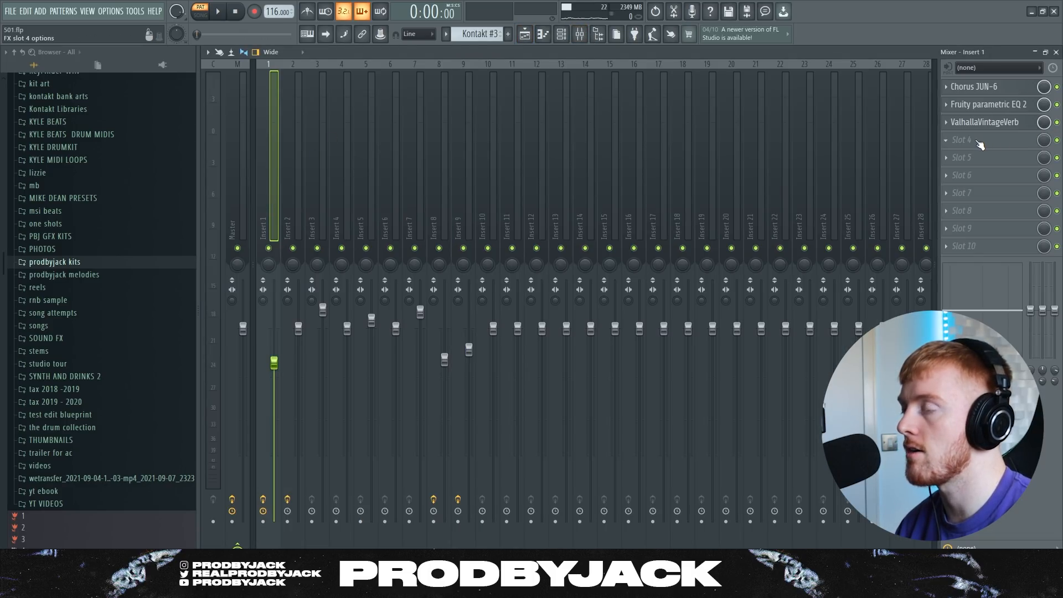
click(982, 140)
click(700, 188)
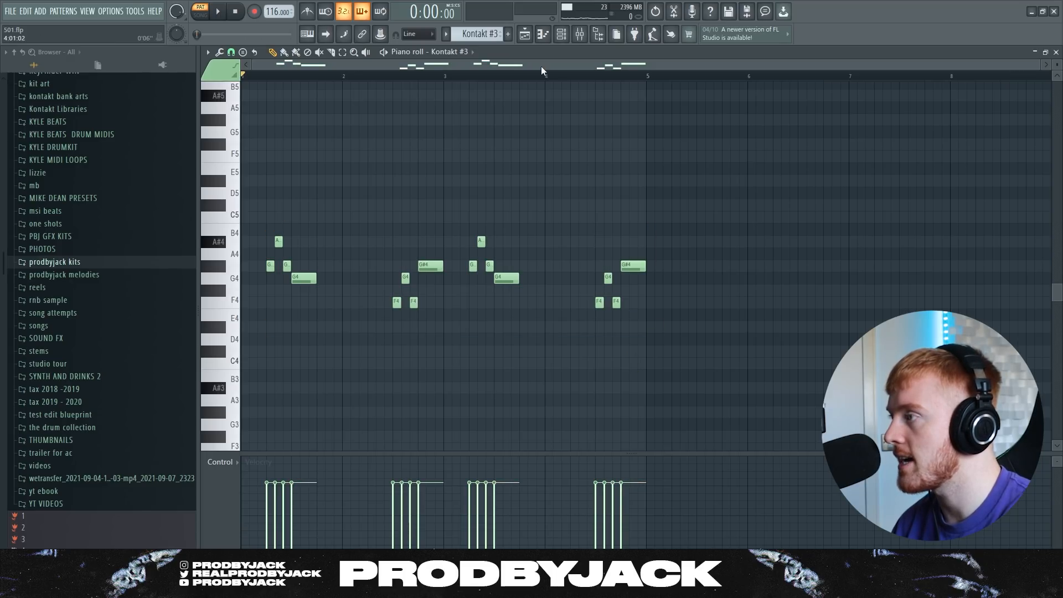
- Open the Fruity parametric EQ 2 on mixer Insert 9 to examine its filter curve
click(580, 35)
click(580, 35)
click(391, 183)
click(419, 173)
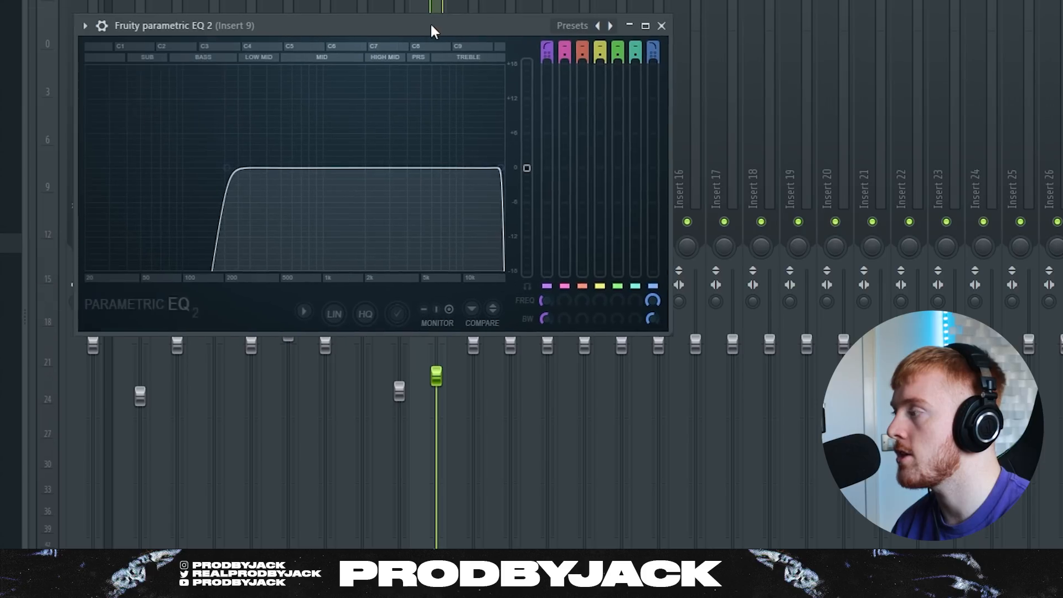
- Review the ValhallaVintageVerb reverb settings on Insert 9 and check the Kontakt and Kontakt #3 melodies in the playlist from bar 17
drag(432, 31, 472, 30)
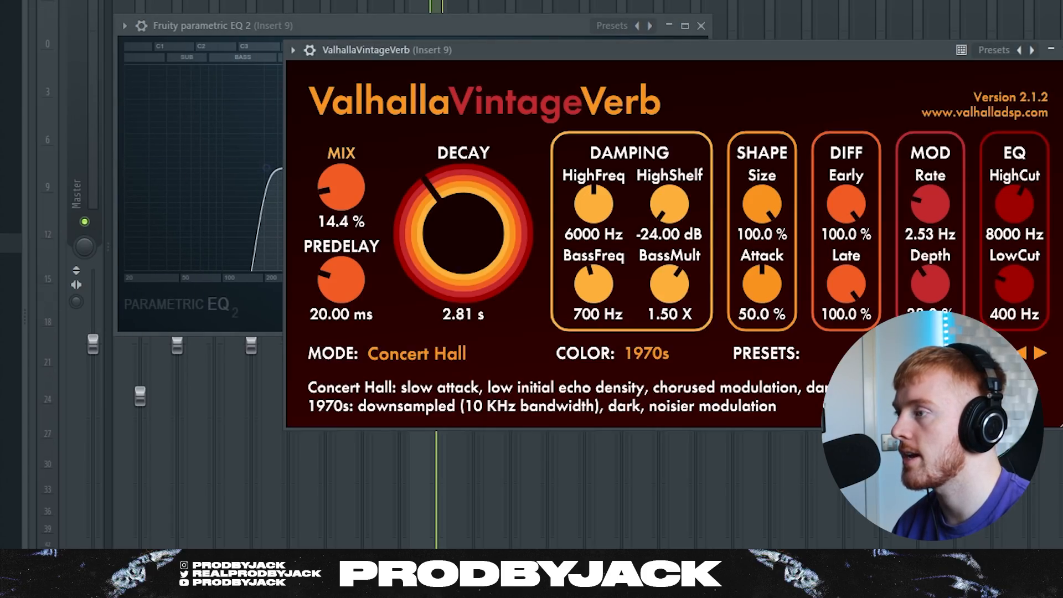
click(1061, 52)
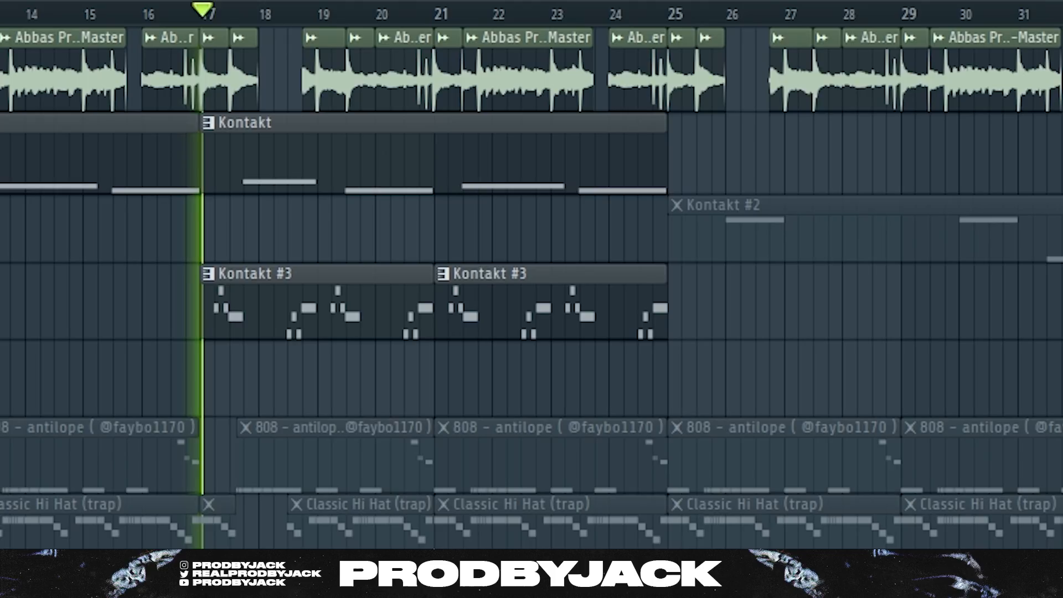
scroll(515, 288, down, 3)
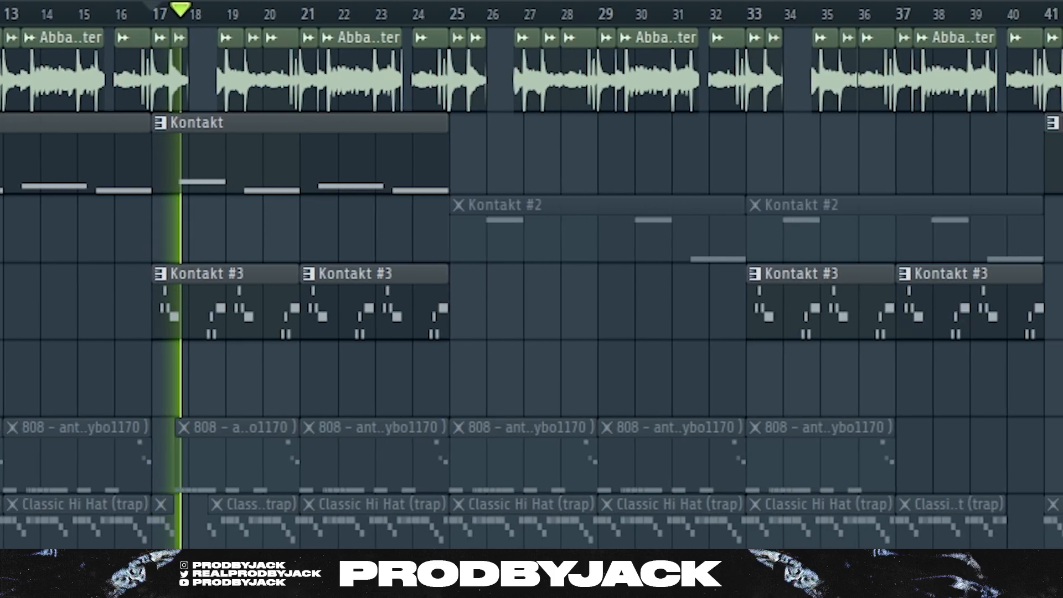
scroll(515, 288, up, 2)
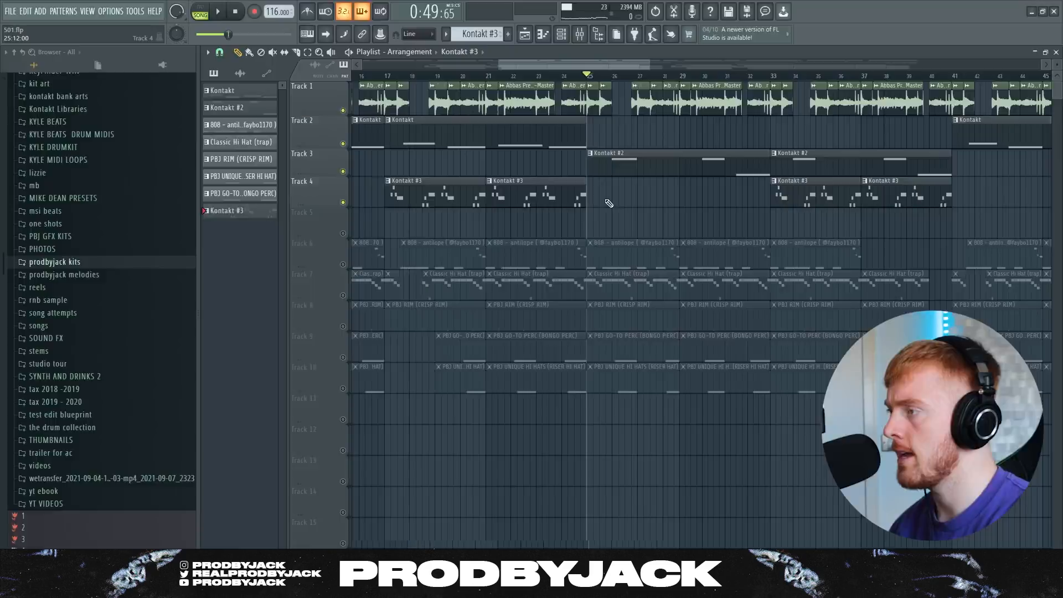
- Find the Kontakt #2 clips in the playlist and inspect that channel's instrument, Neda Arabic Licks C# TM from Ethno World 6 Voices
scroll(610, 204, up, 1)
scroll(591, 195, down, 4)
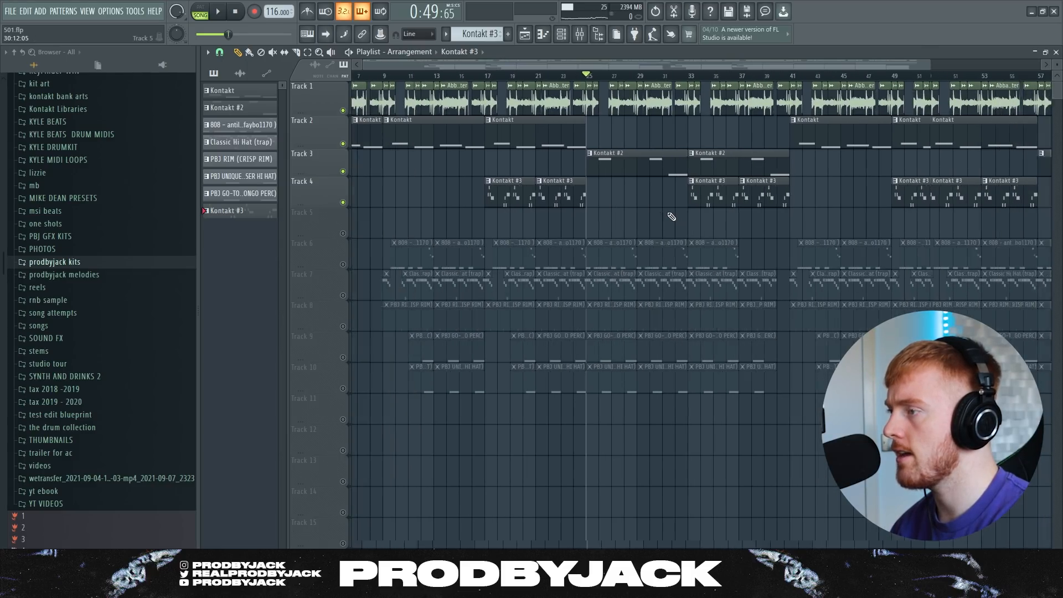
scroll(575, 199, up, 3)
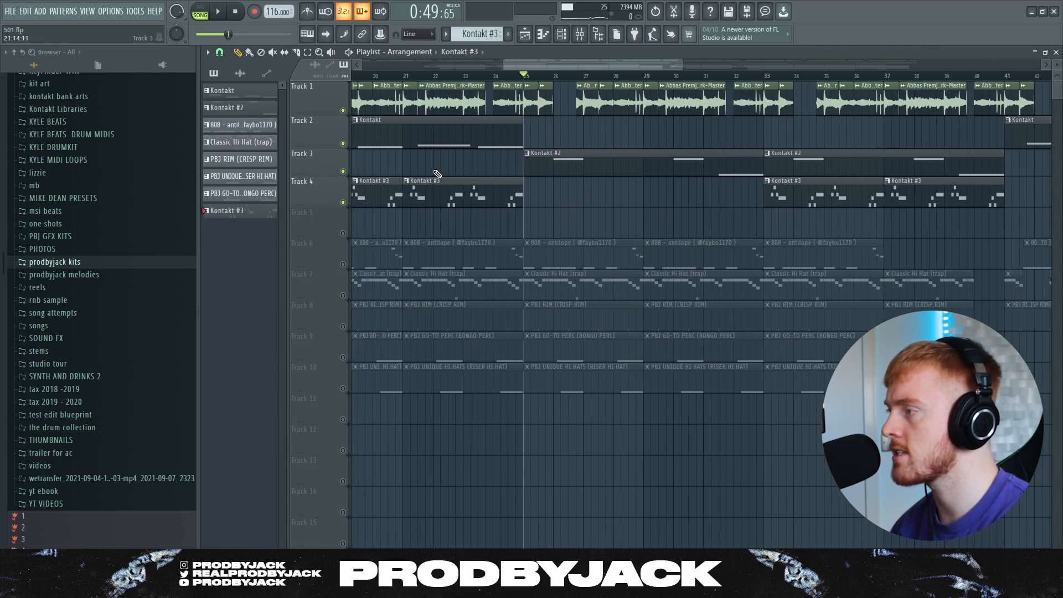
click(545, 163)
click(546, 35)
click(562, 33)
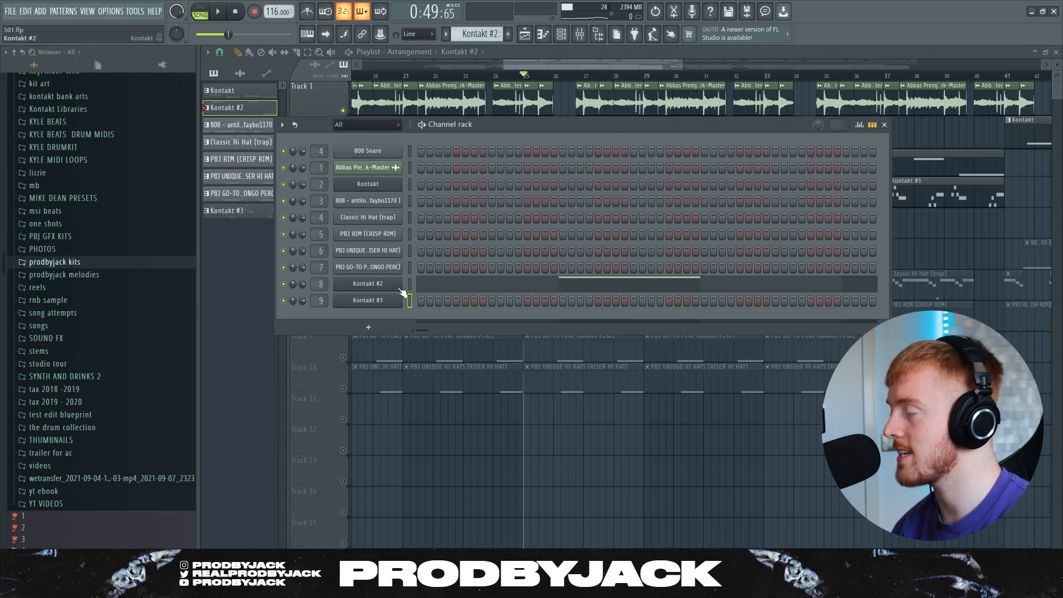
click(400, 288)
drag(768, 102, 626, 78)
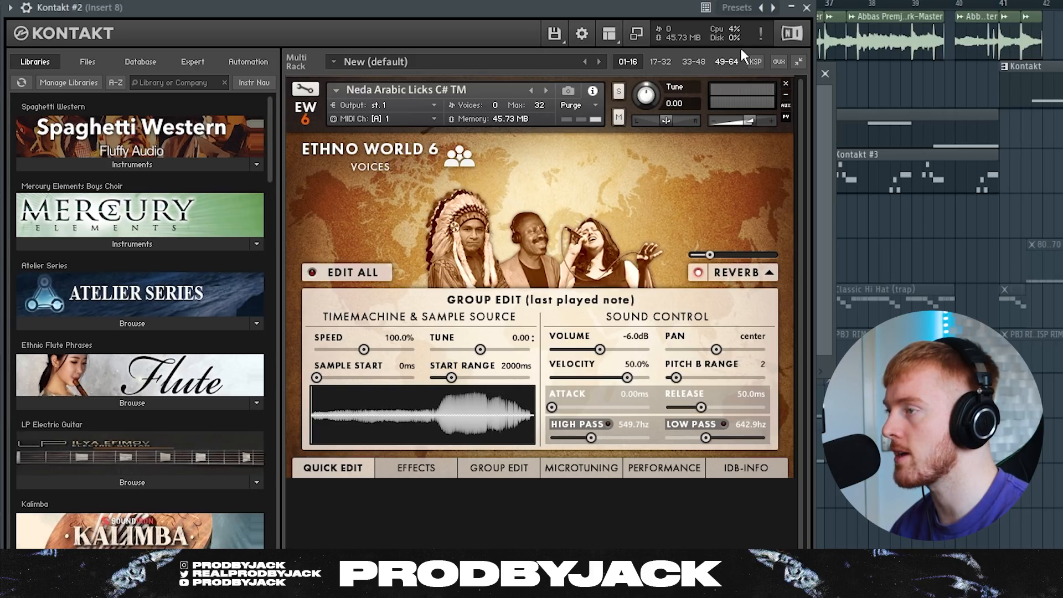
click(807, 8)
click(825, 74)
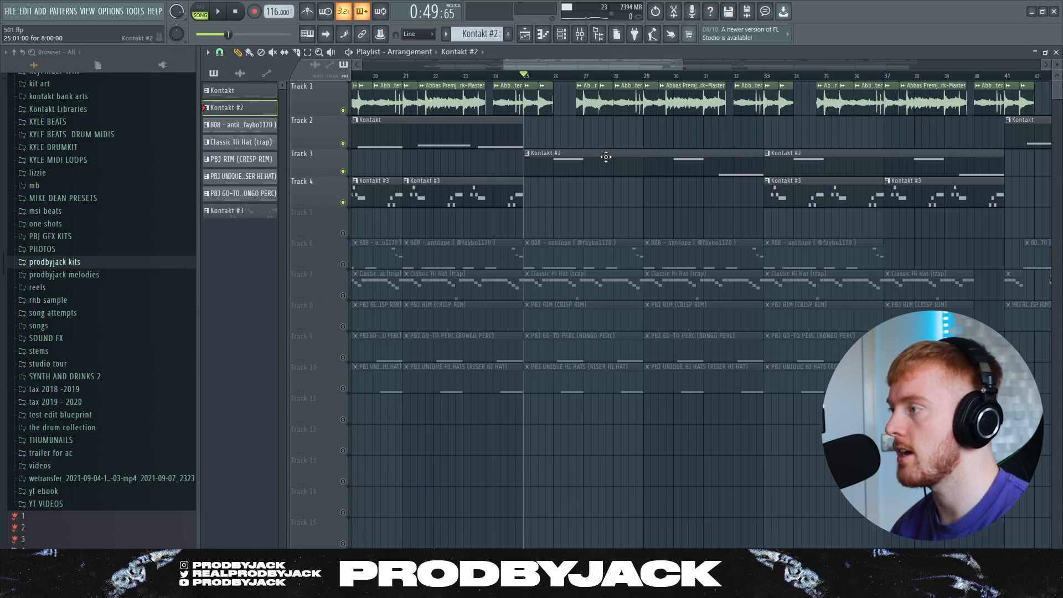
- Examine the Kontakt #2 vocal notes in the piano roll and play the pattern back
click(564, 33)
click(432, 283)
key(l)
scroll(343, 224, up, 3)
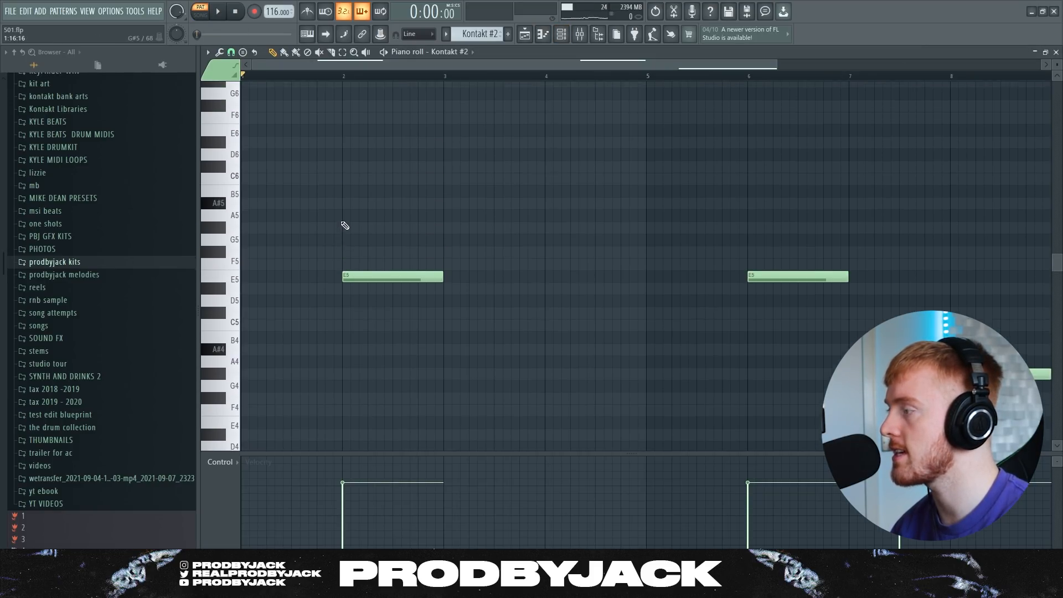
key(space)
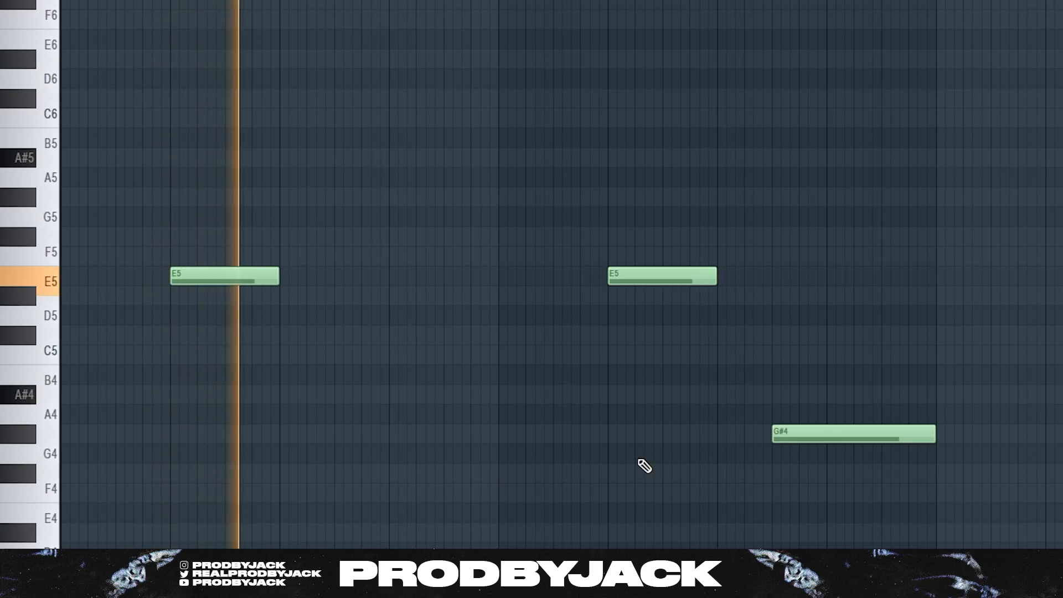
click(764, 1)
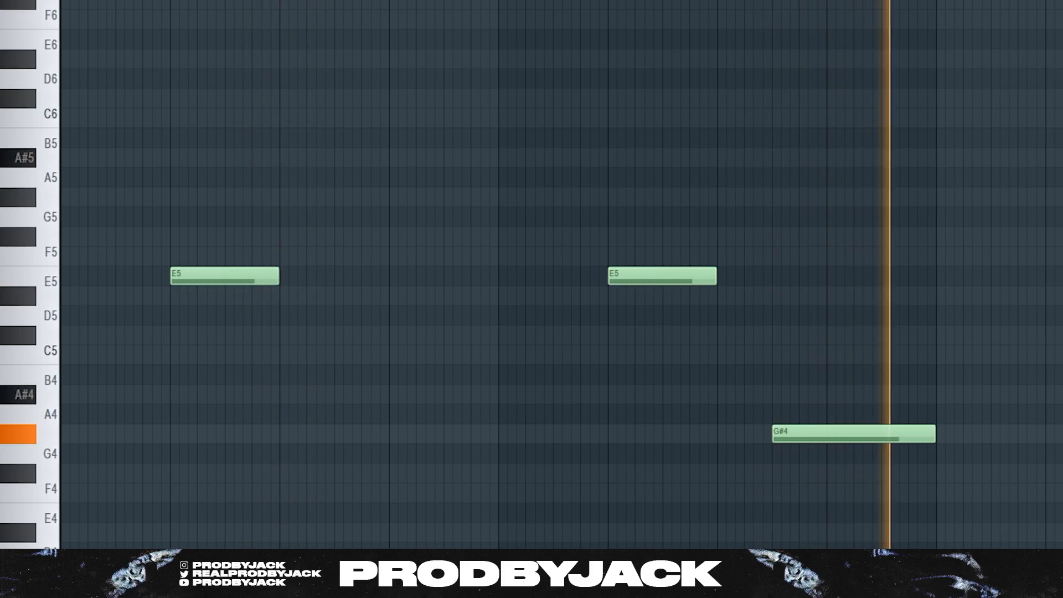
key(space)
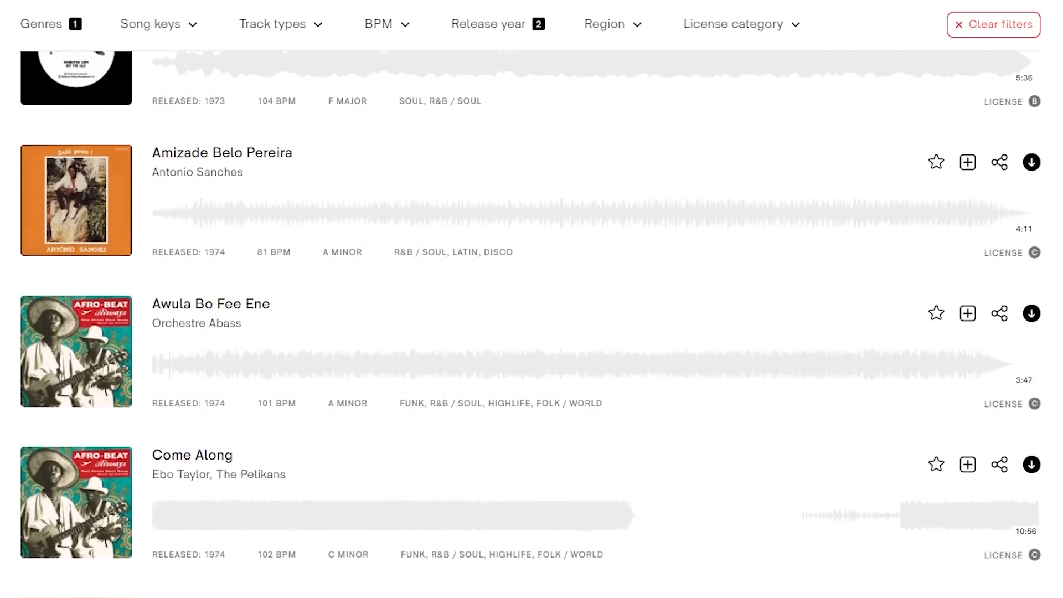
- Switch to Tracklib and browse the genre-filtered track list and the Dark Moody Trap Bangers collection
scroll(160, 111, down, 15)
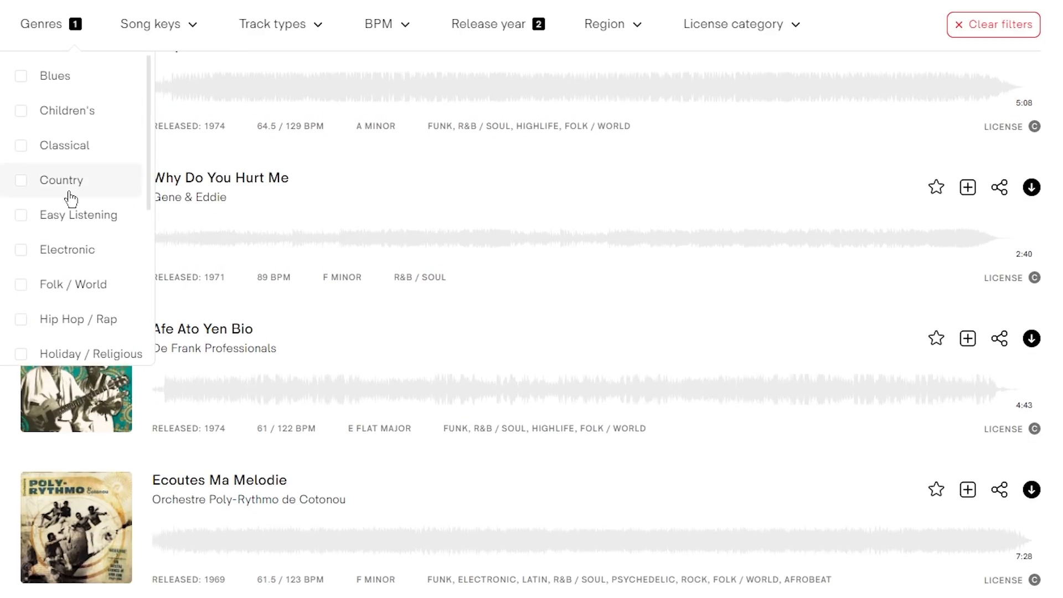
scroll(72, 197, down, 5)
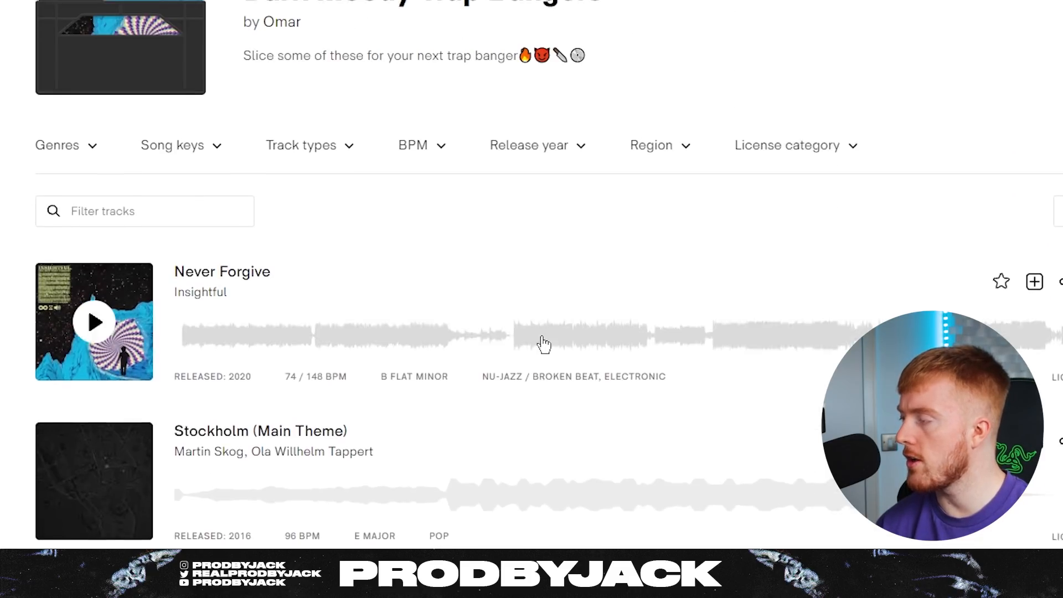
scroll(543, 344, up, 2)
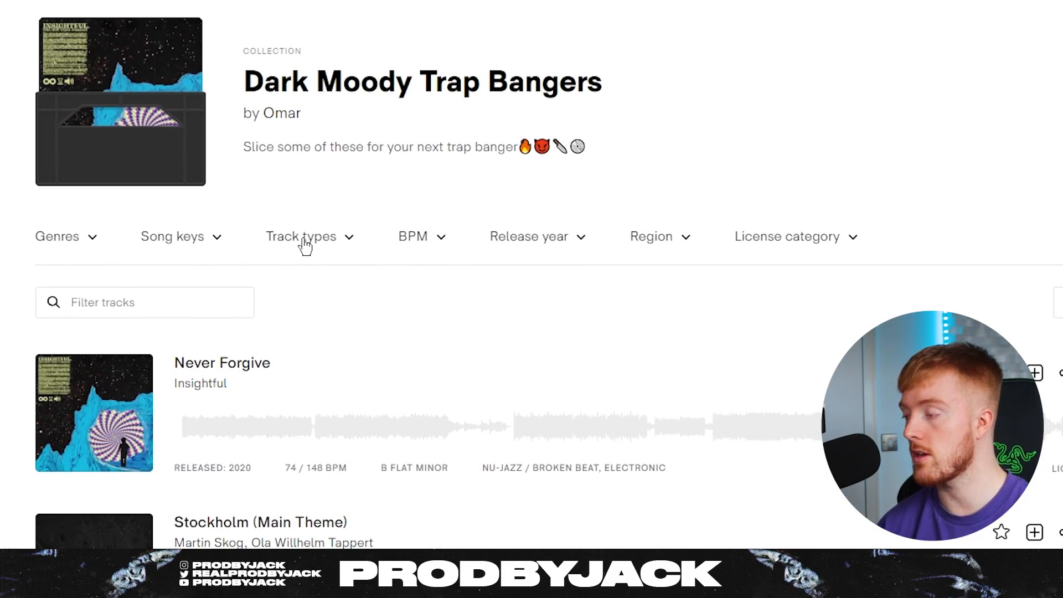
scroll(304, 245, down, 5)
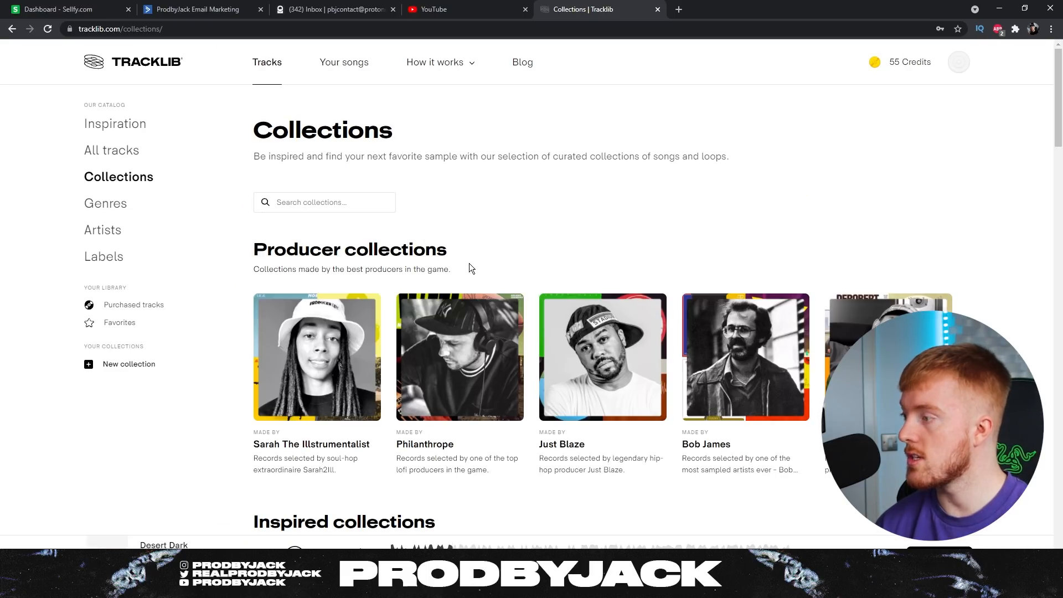
- Browse Tracklib's producer and inspired collections and download a starred track for 1 credit
scroll(470, 264, down, 4)
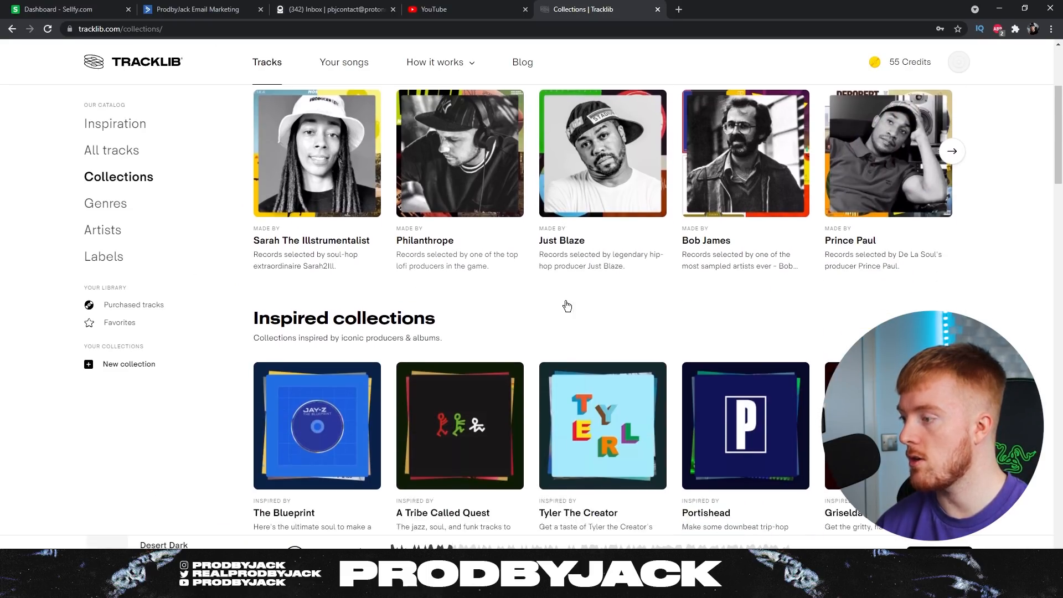
scroll(567, 306, down, 2)
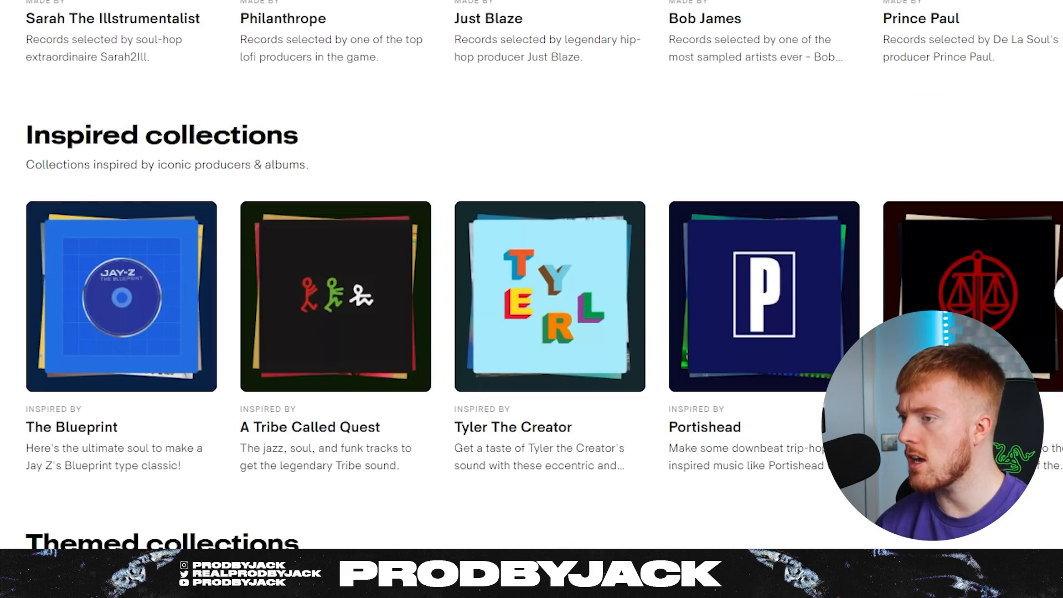
click(1061, 293)
click(1061, 294)
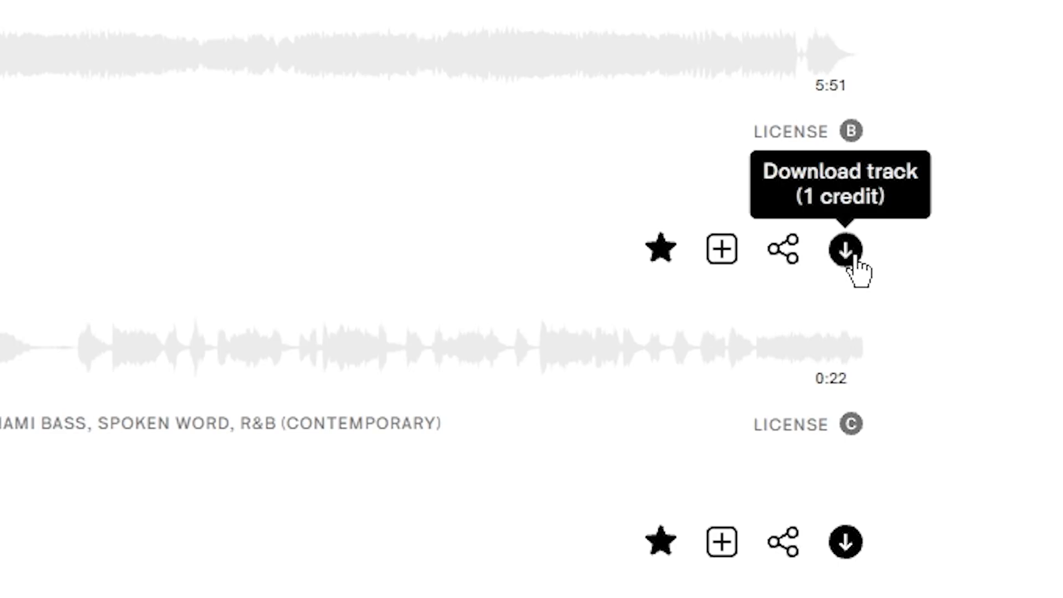
click(847, 252)
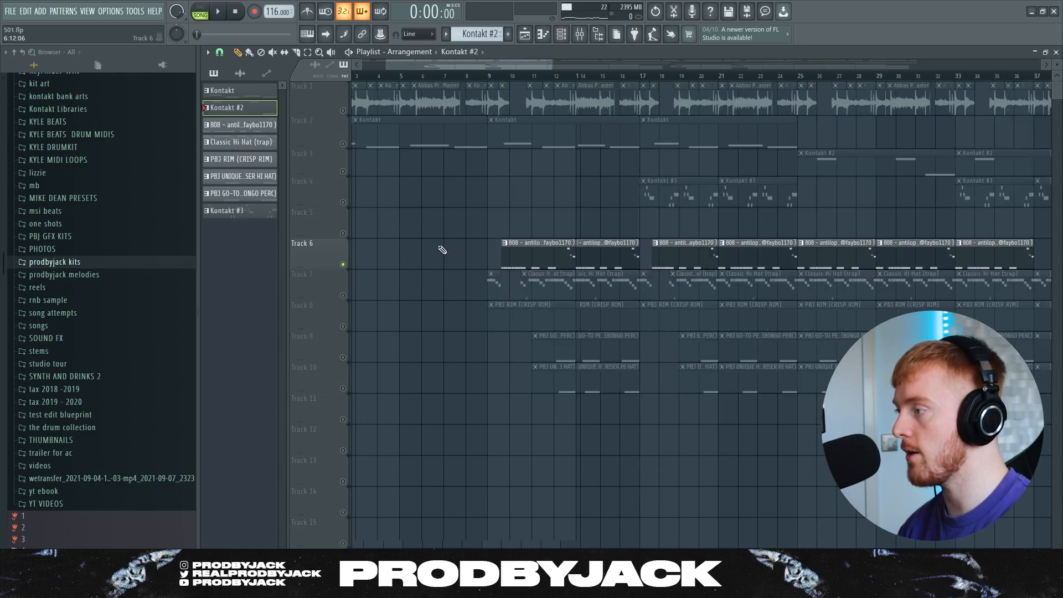
- Switch back to FL Studio, examine the 808 - antilope pattern's A#4 notes and higher closing notes in the piano roll, and play it back
click(594, 75)
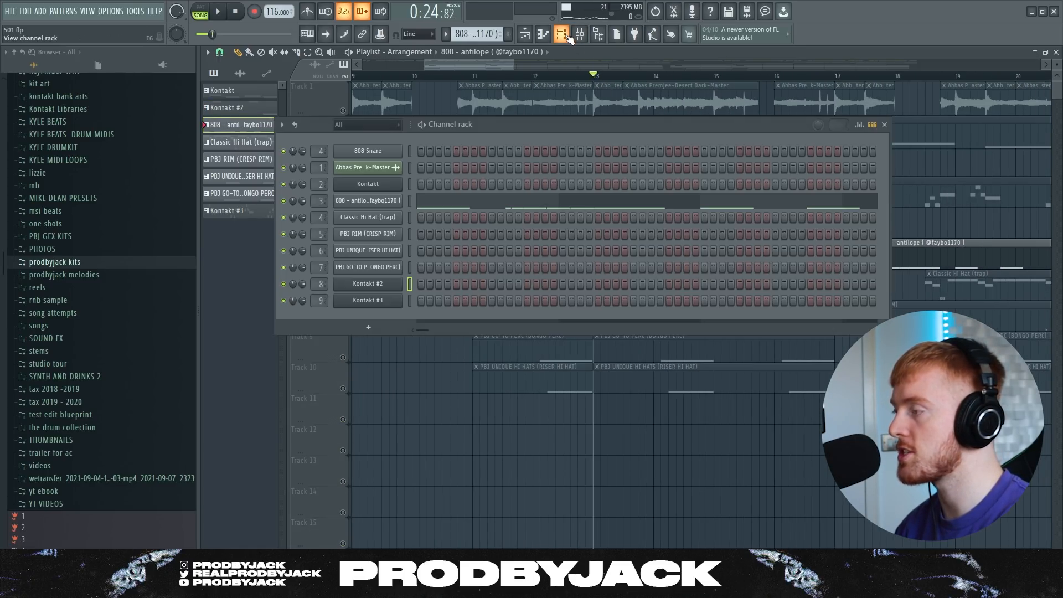
key(F6)
click(381, 201)
drag(290, 102, 451, 121)
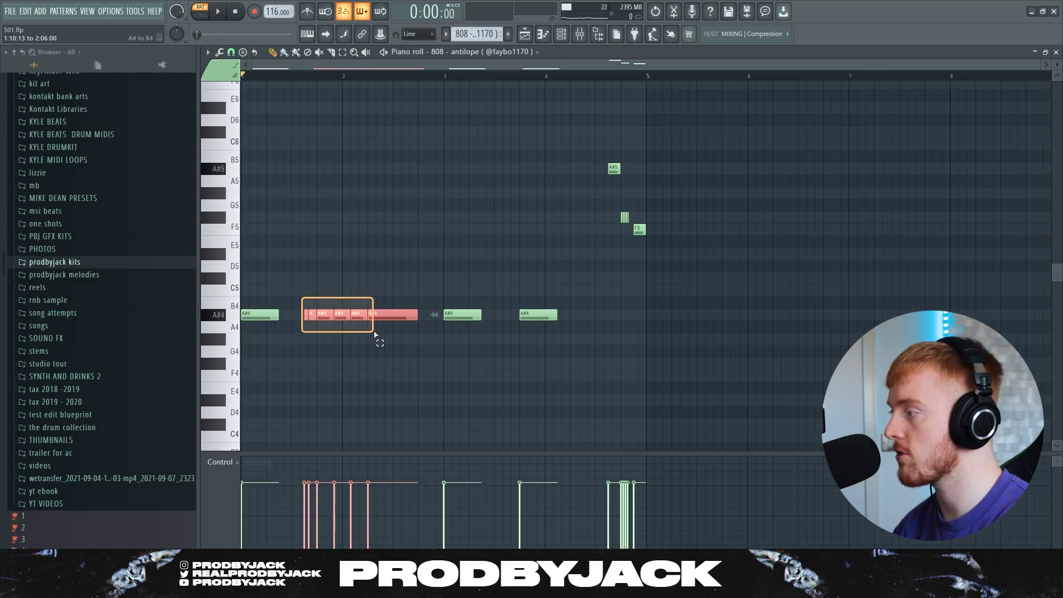
drag(589, 161, 666, 251)
click(392, 273)
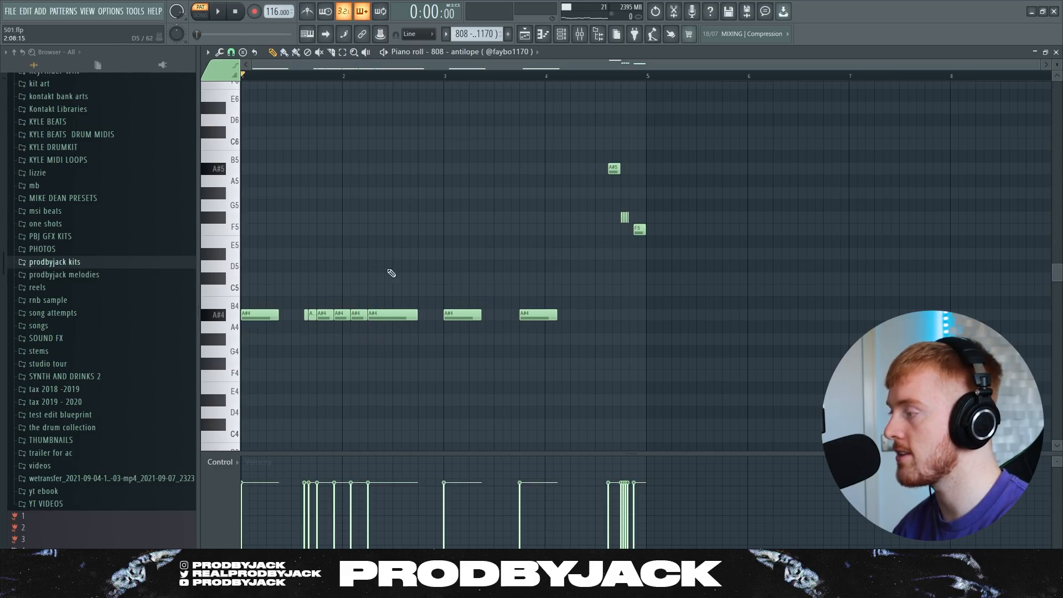
key(space)
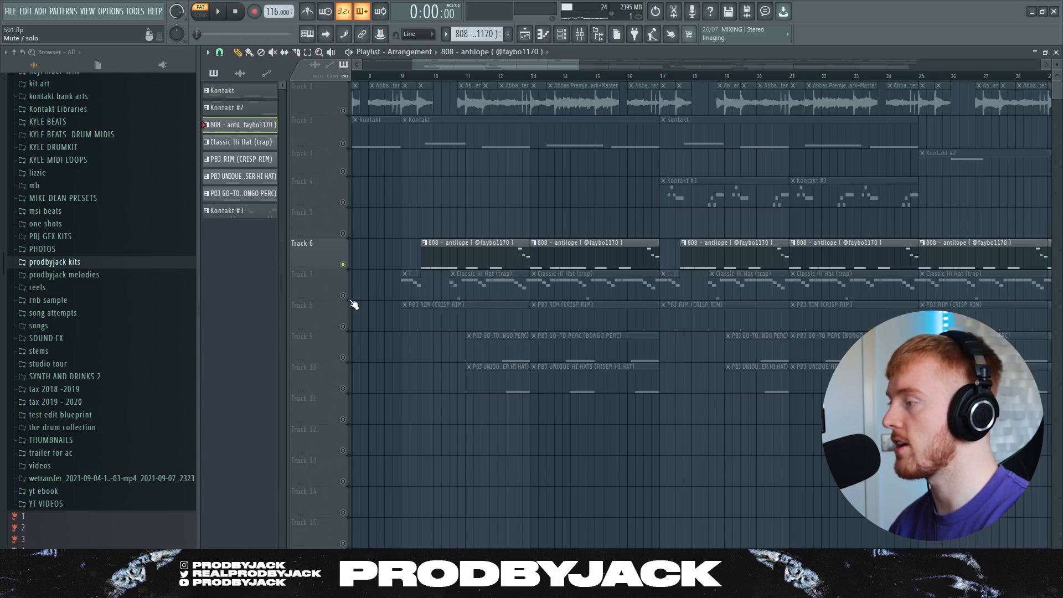
- Unmute Track 7, examine the Classic Hi Hat (trap) notes and rolls in the piano roll, and play the pattern
click(342, 295)
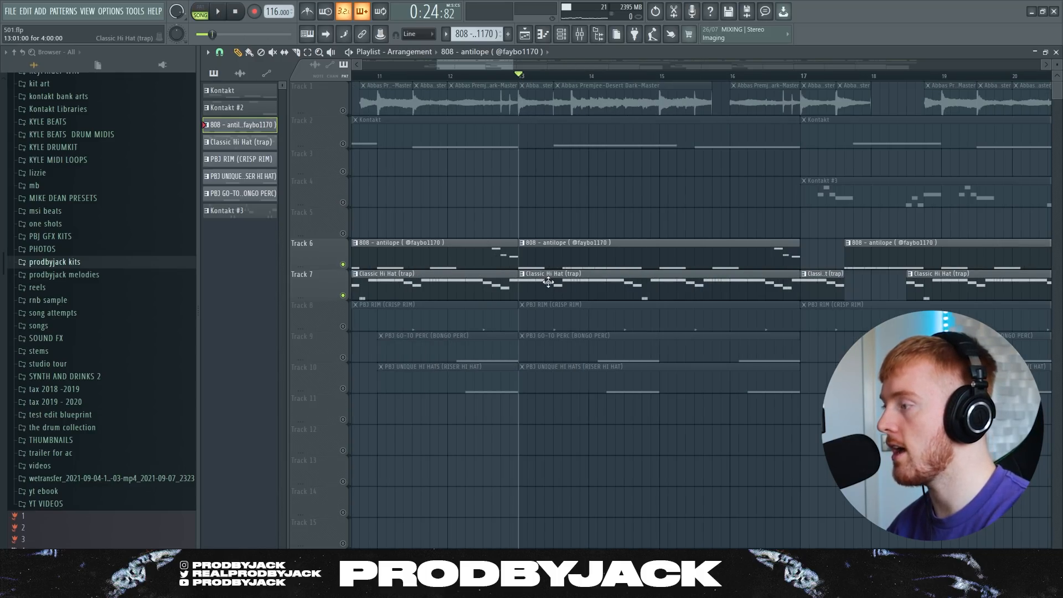
double_click(549, 282)
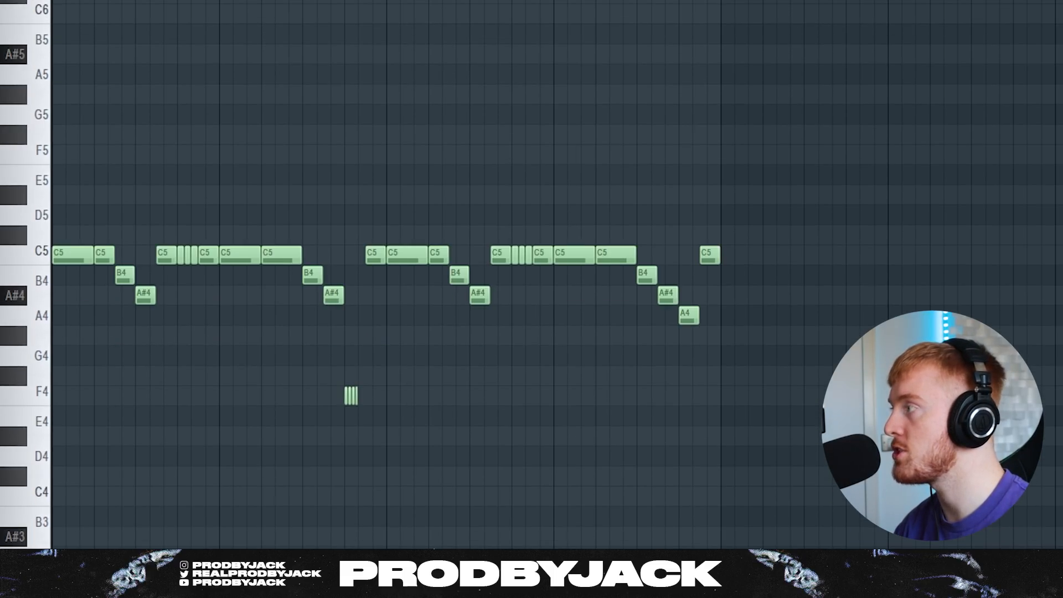
drag(880, 204, 84, 532)
ctrl+click(155, 461)
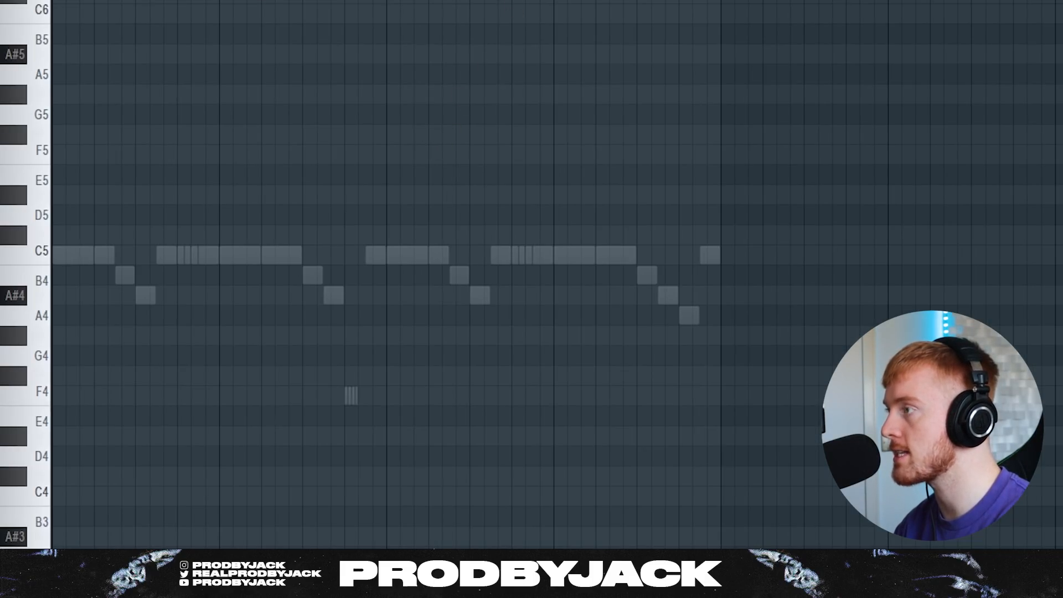
key(F6)
right_click(321, 200)
click(356, 133)
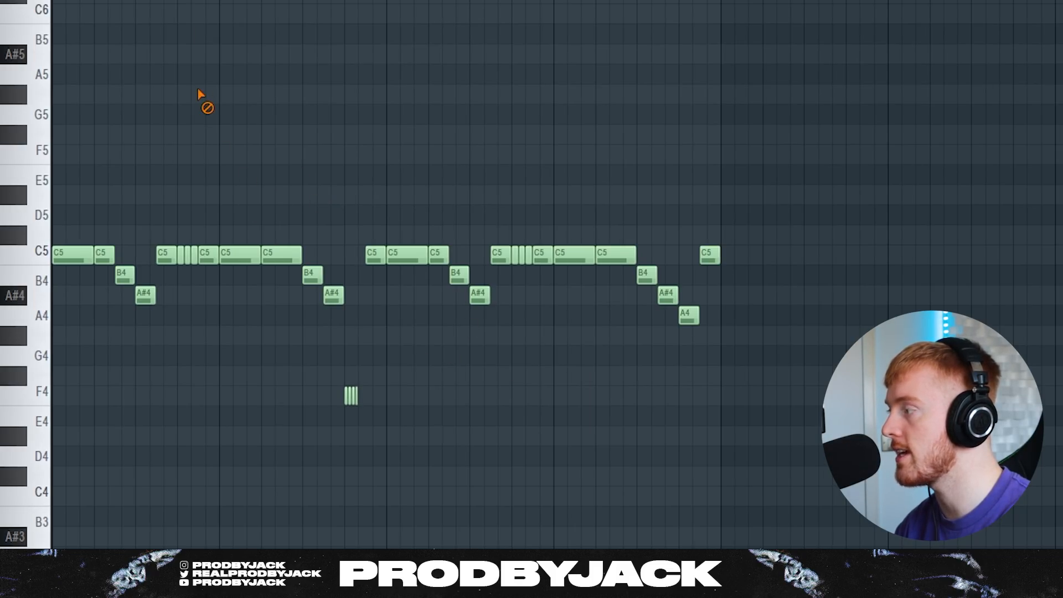
key(space)
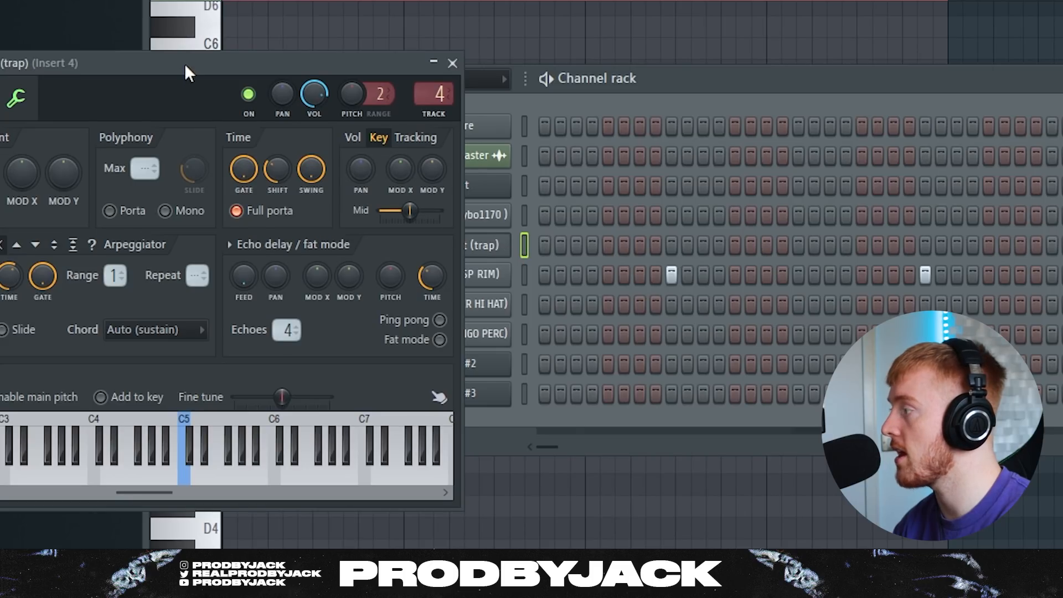
- Look over the Classic Hi Hat (trap) channel settings and the PBJ RIM (CRISP RIM) volume envelope and sample settings
drag(185, 63, 328, 45)
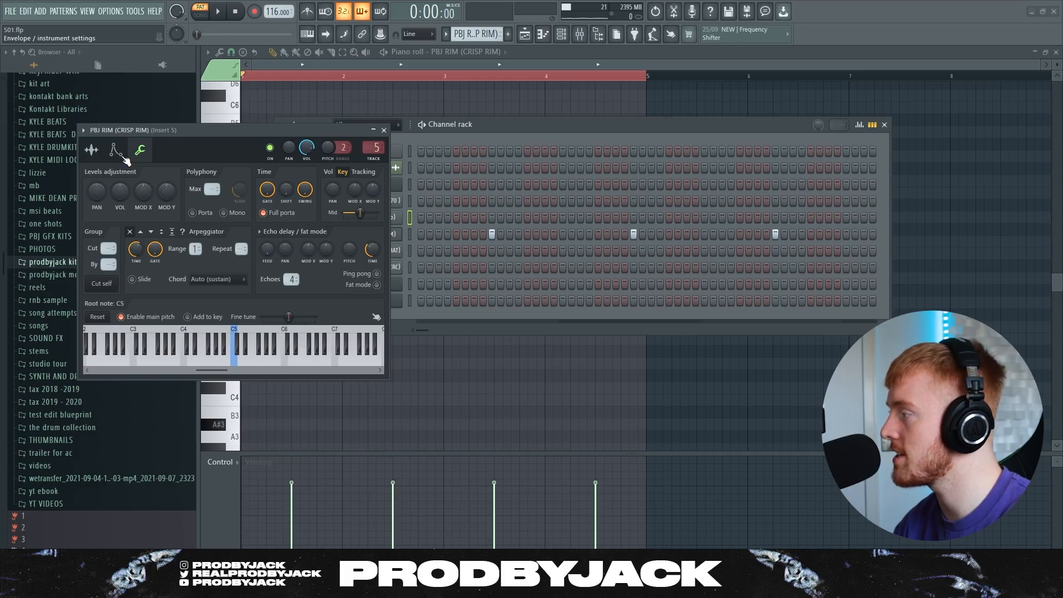
click(111, 150)
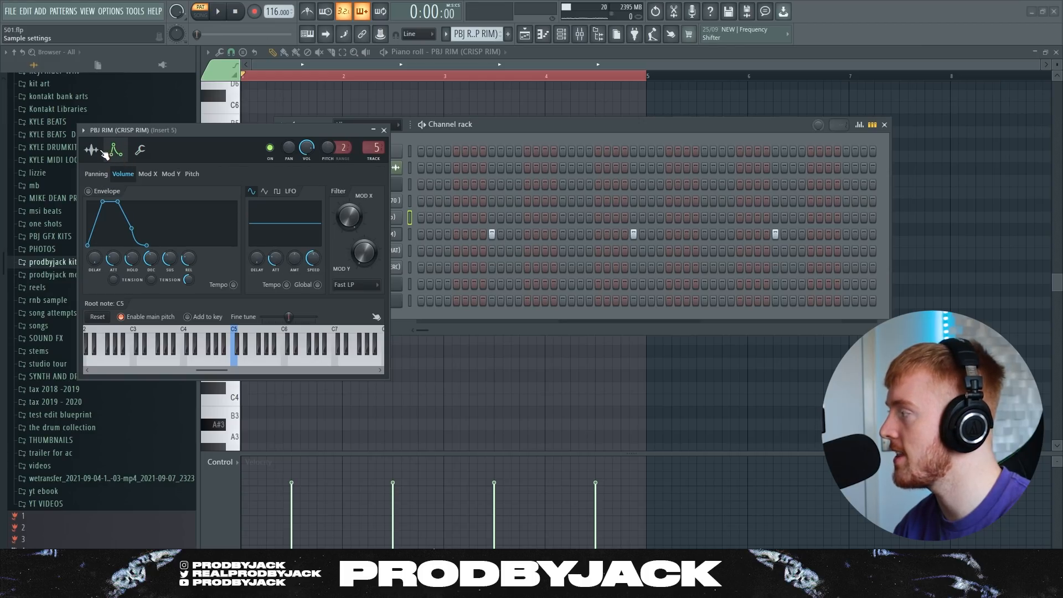
click(90, 150)
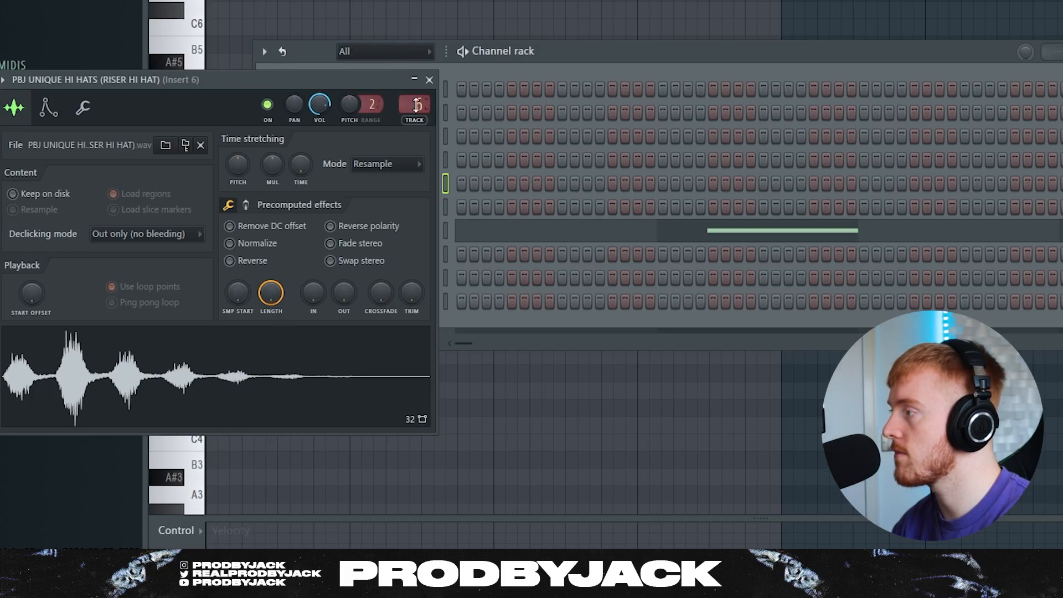
- Close the PBJ UNIQUE HI HATS (RISER HI HAT) sample settings and view the notes of that pattern and the PBJ GO-TO PERC (BONGO PERC) pattern
click(429, 81)
right_click(399, 238)
click(450, 225)
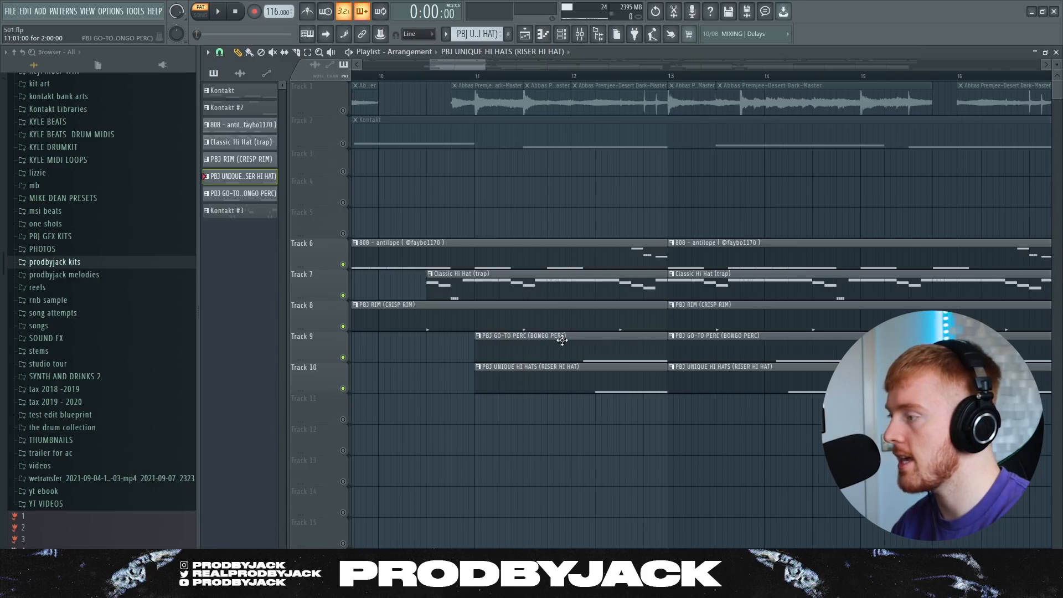
double_click(563, 340)
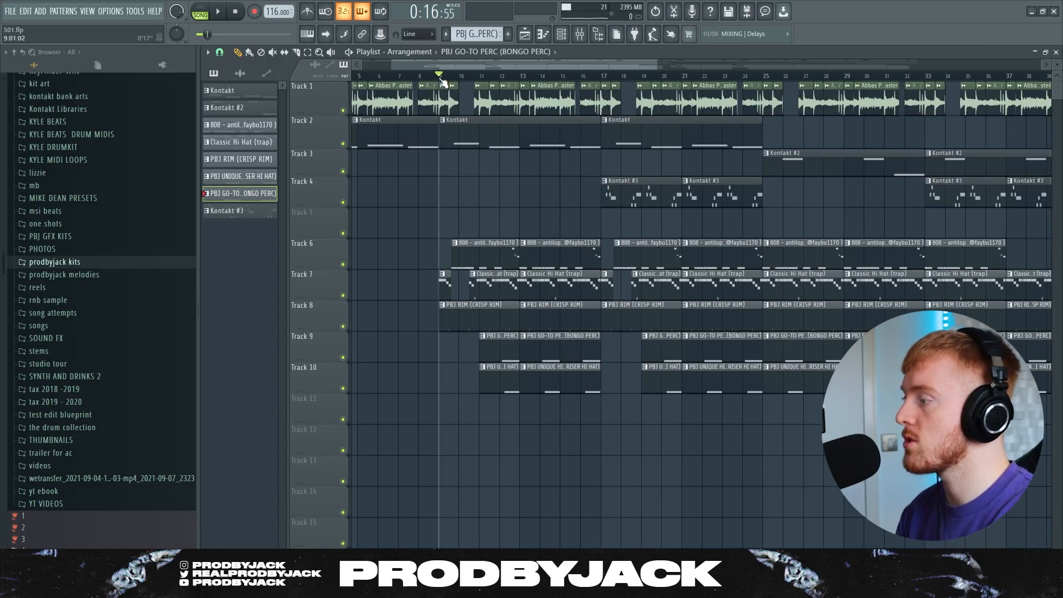
- Play the arrangement from bar 9, where the hi-hat, rim and 808 patterns enter, and stop after the percussion comes in
ctrl+scroll(404, 259, down, 6)
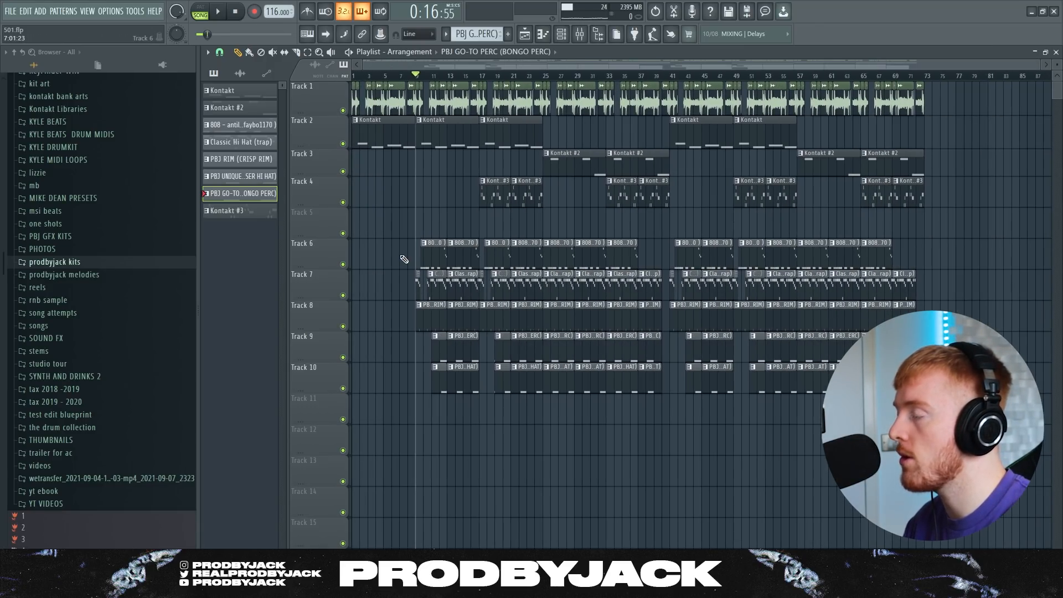
ctrl+scroll(403, 259, up, 5)
ctrl+scroll(407, 235, down, 4)
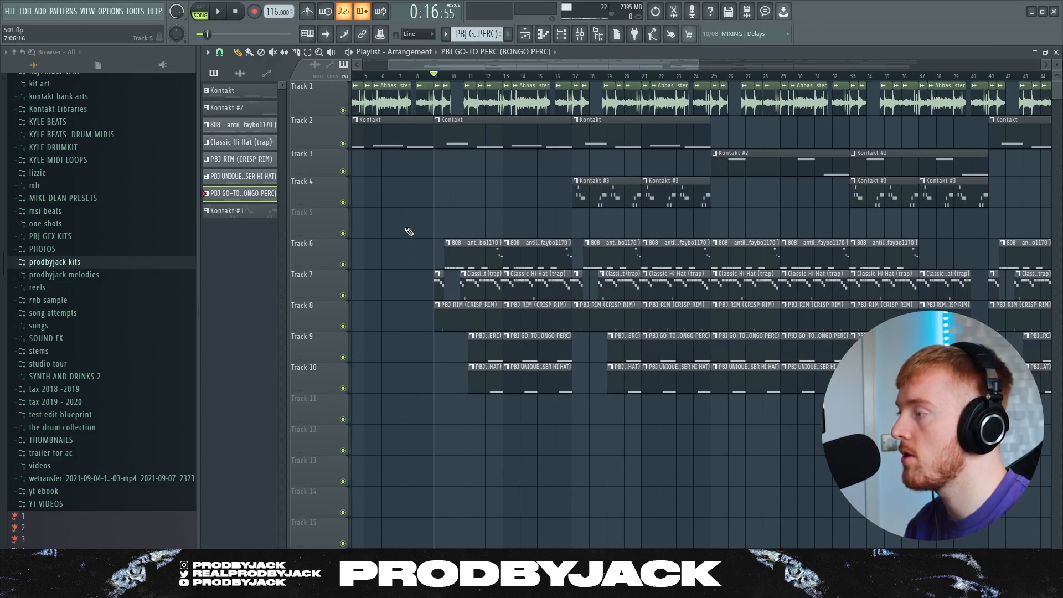
drag(381, 65, 370, 67)
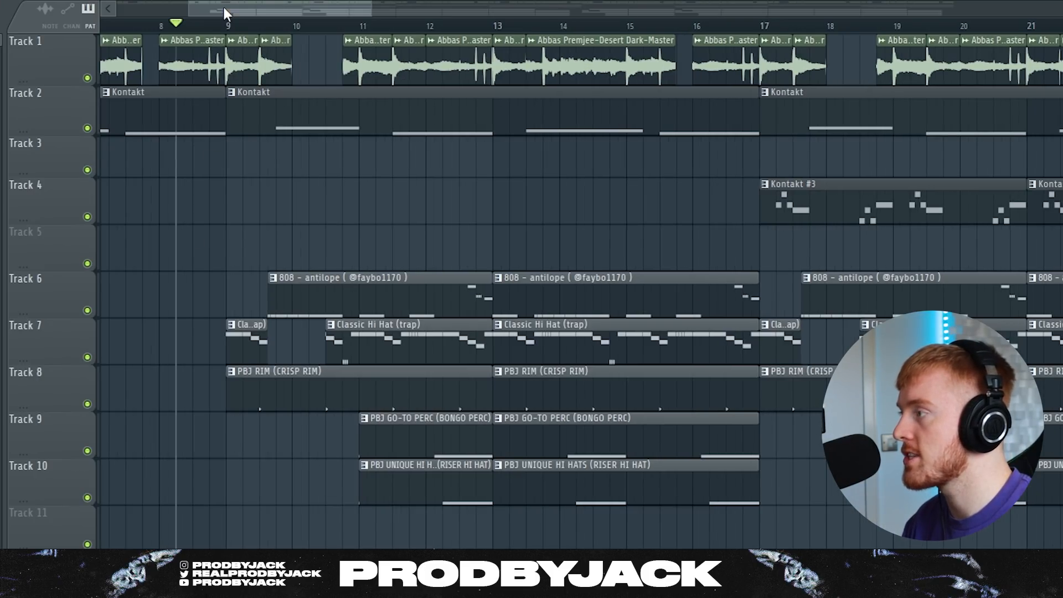
ctrl+scroll(254, 339, up, 4)
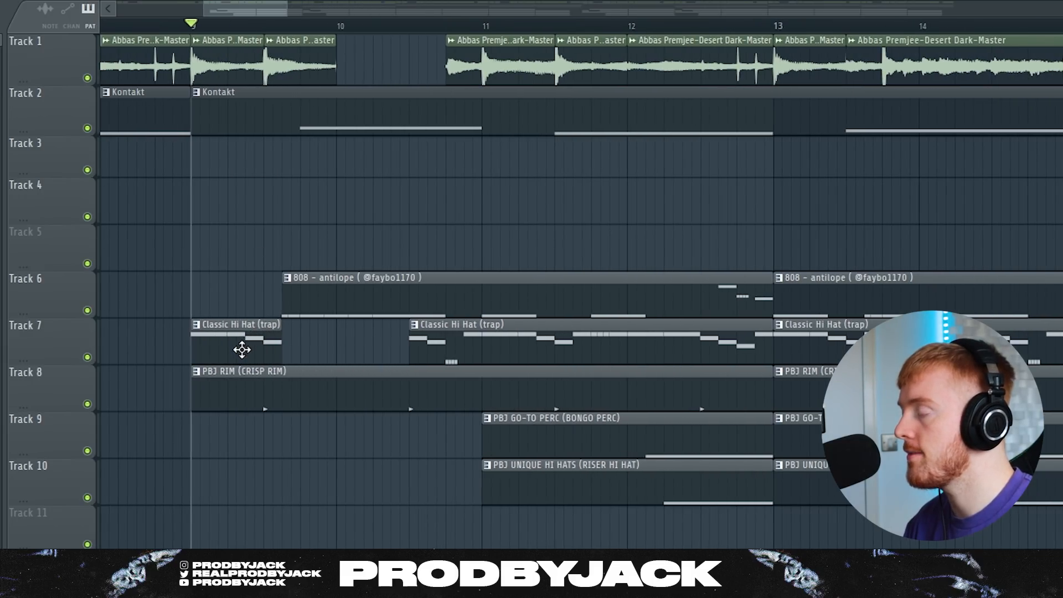
key(space)
key(space)
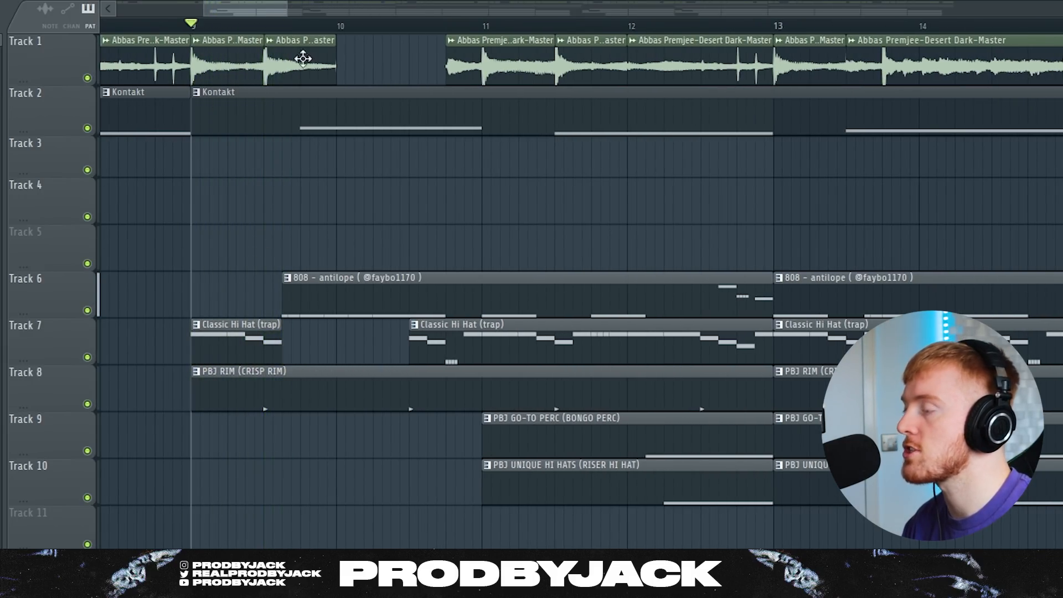
key(space)
ctrl+scroll(536, 541, down, 3)
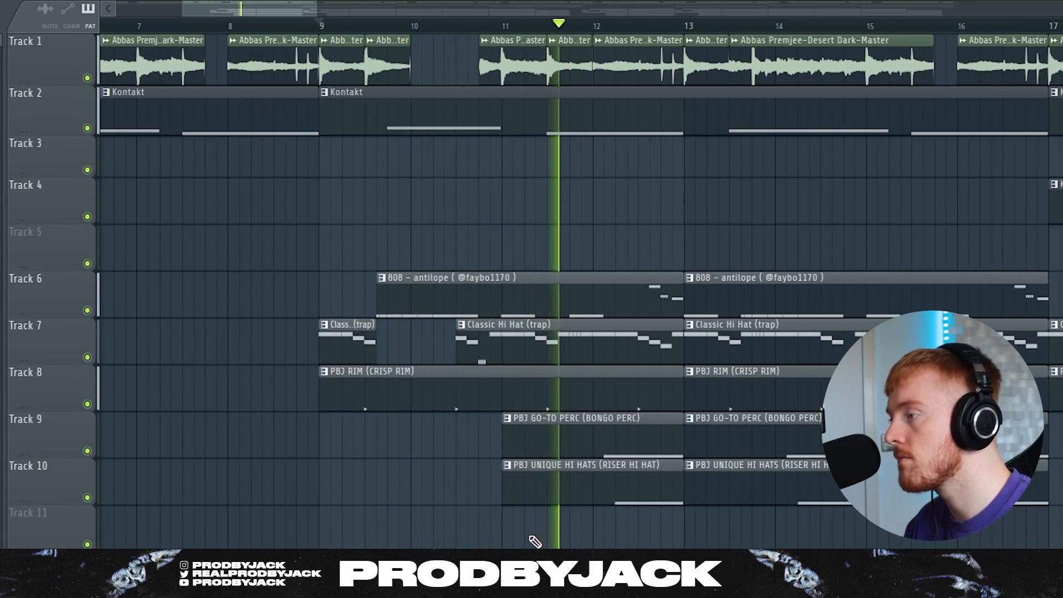
key(space)
- Examine how the Classic Hi Hat (trap) and 808 - antilope clips are cut and staggered between bars 9 and 11
drag(421, 226, 362, 499)
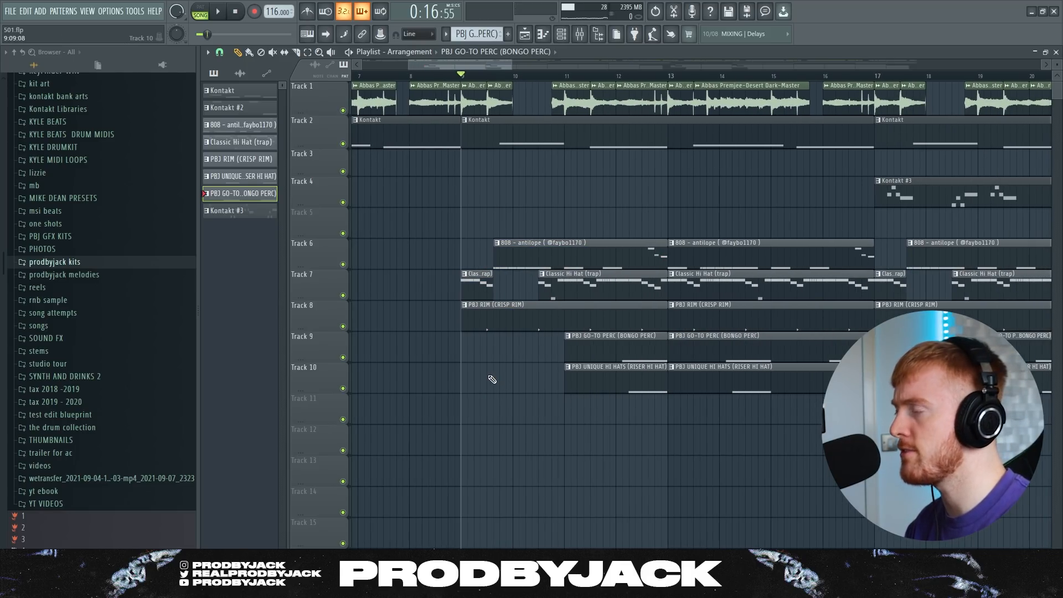
scroll(492, 379, up, 3)
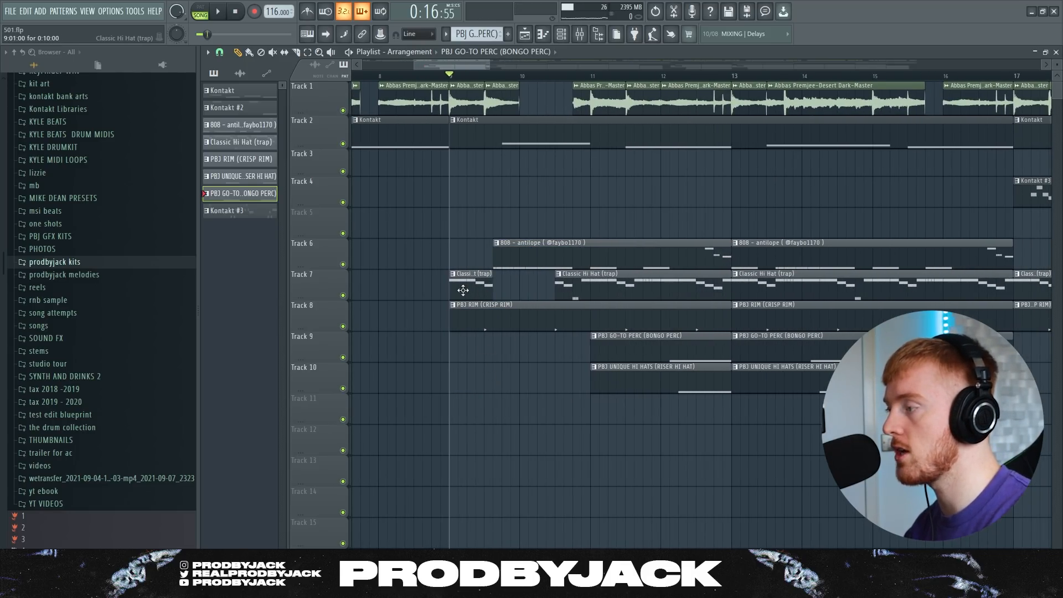
scroll(496, 259, up, 5)
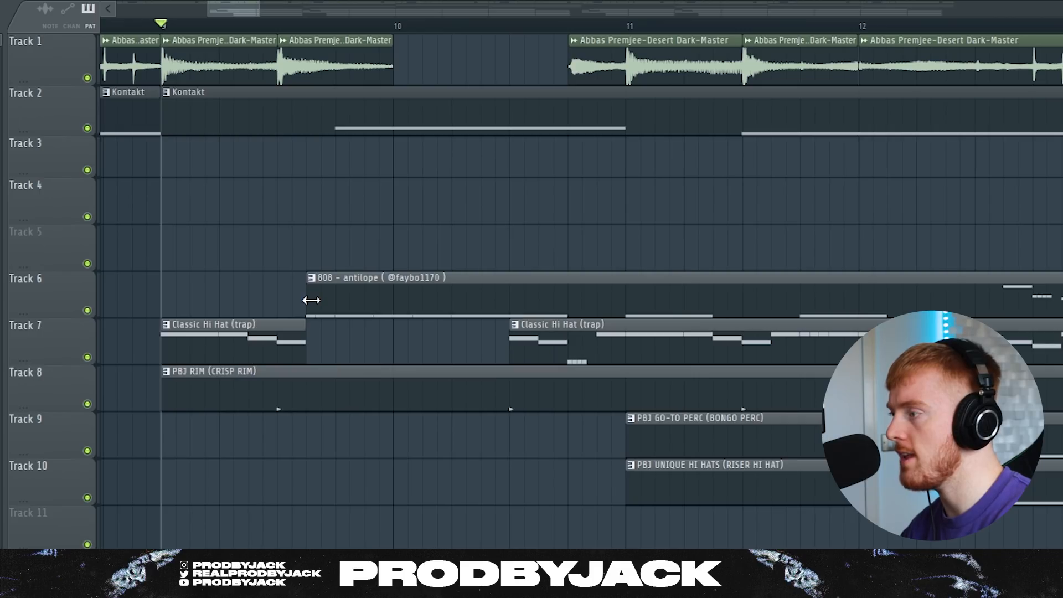
mouse_move(311, 300)
mouse_down()
mouse_move(166, 294)
mouse_move(308, 293)
mouse_up()
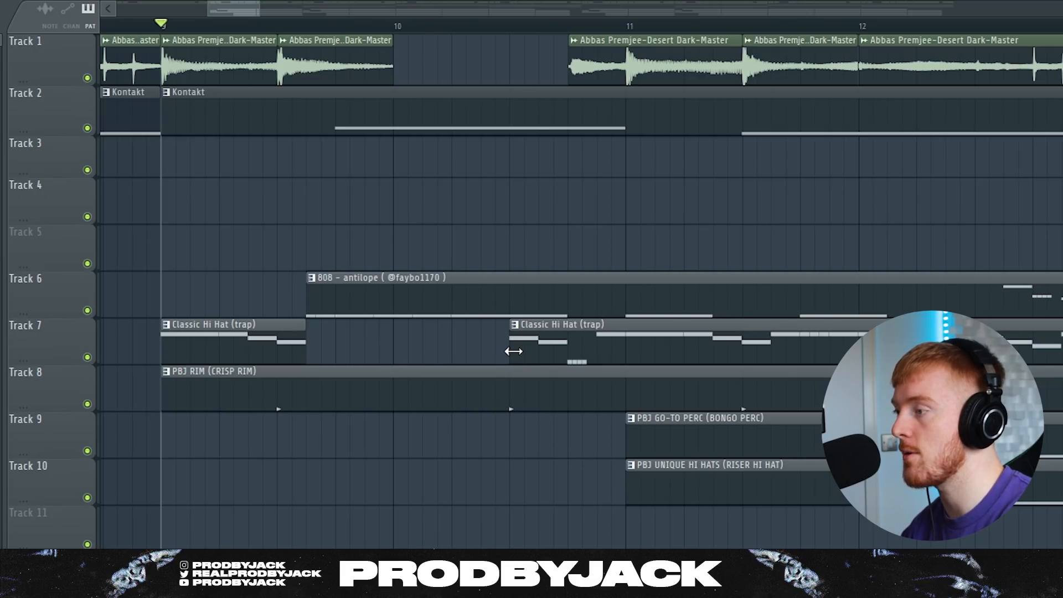
scroll(585, 350, down, 3)
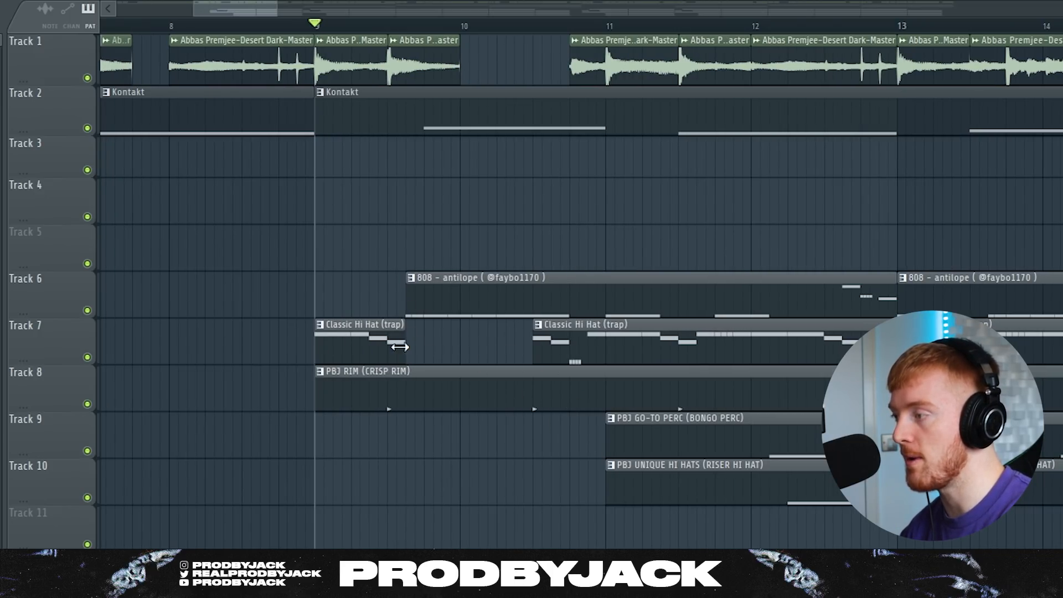
click(607, 27)
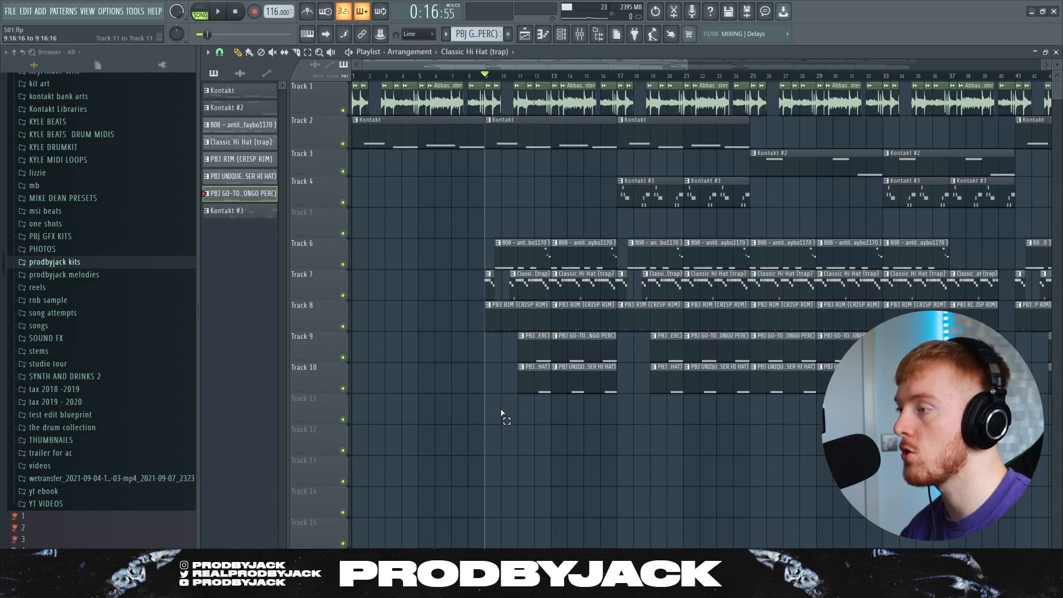
- Select the clips across all tracks from bar 9 to 25, select those of the following section, and clear the selection
drag(501, 412, 740, 84)
scroll(563, 425, down, 3)
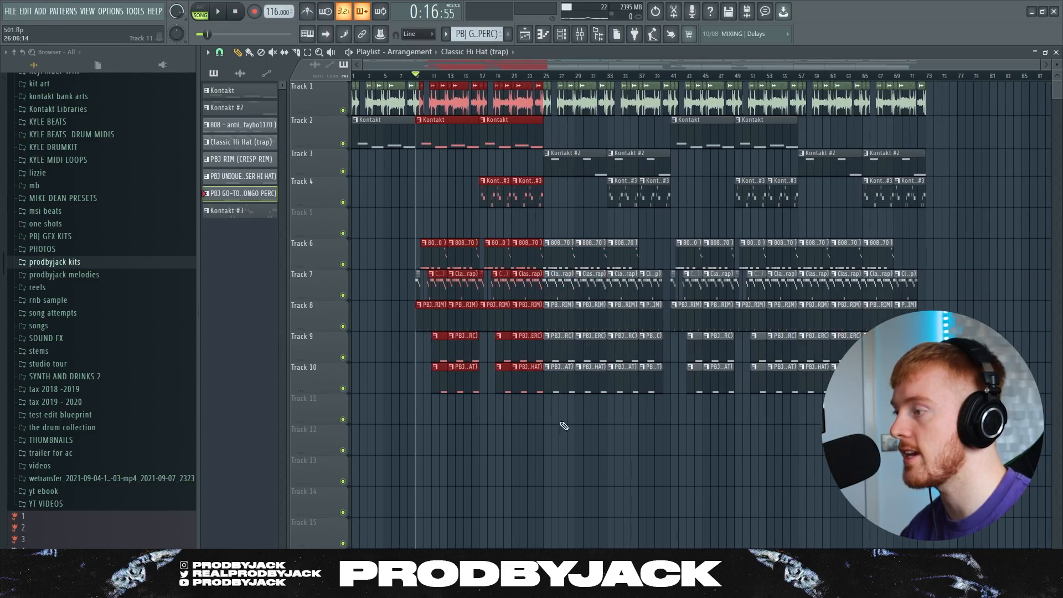
ctrl+click(563, 426)
drag(561, 385, 669, 102)
ctrl+click(629, 146)
scroll(585, 100, up, 1)
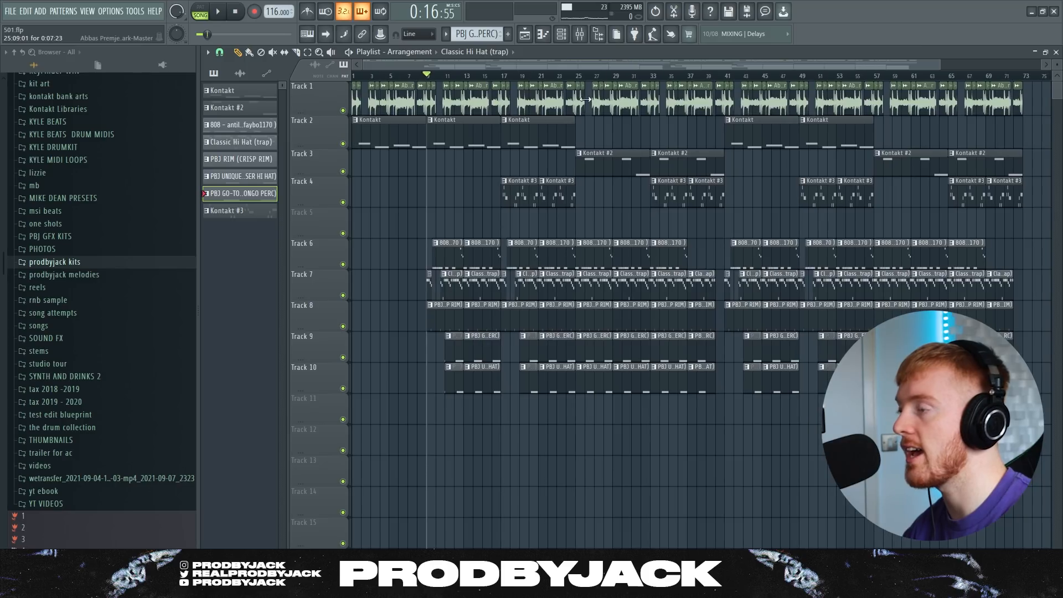
- Place the playhead at bar 25 and examine the section where the Kontakt #2 melody replaces the Kontakt pattern
scroll(552, 115, up, 2)
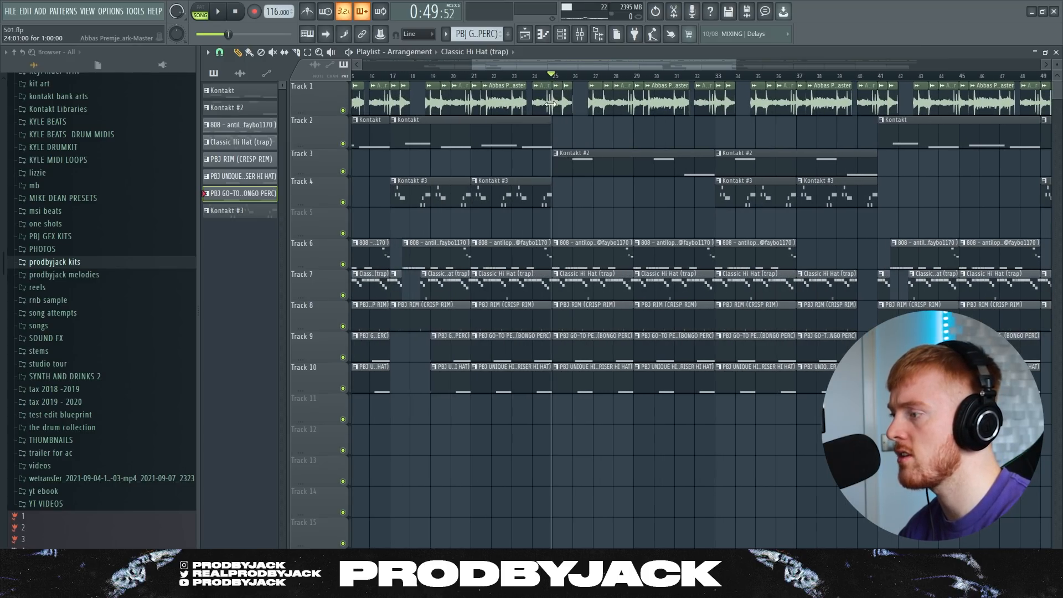
scroll(550, 104, up, 2)
scroll(536, 110, down, 4)
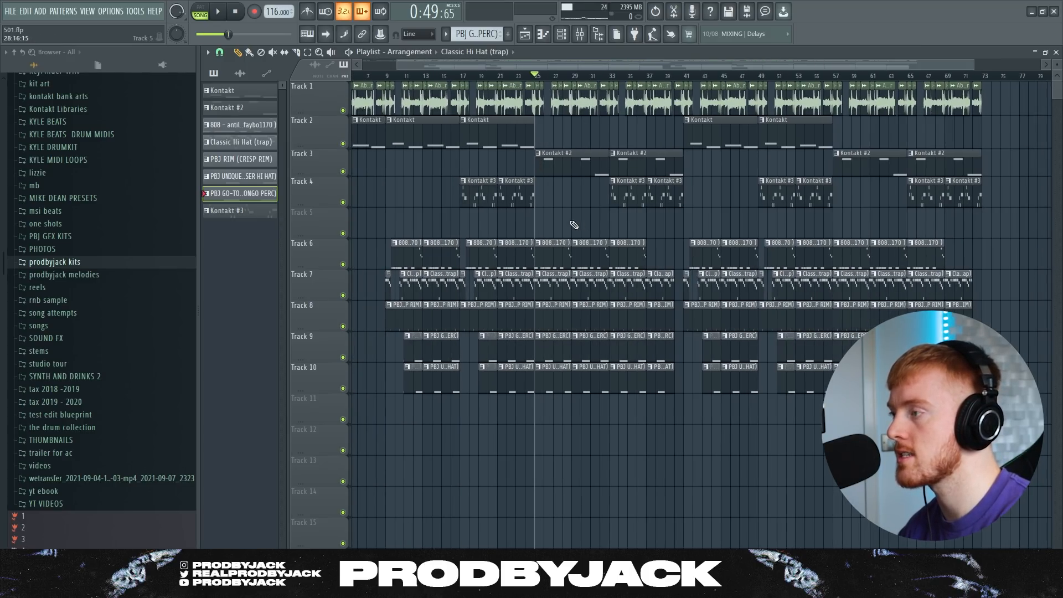
right_click(908, 183)
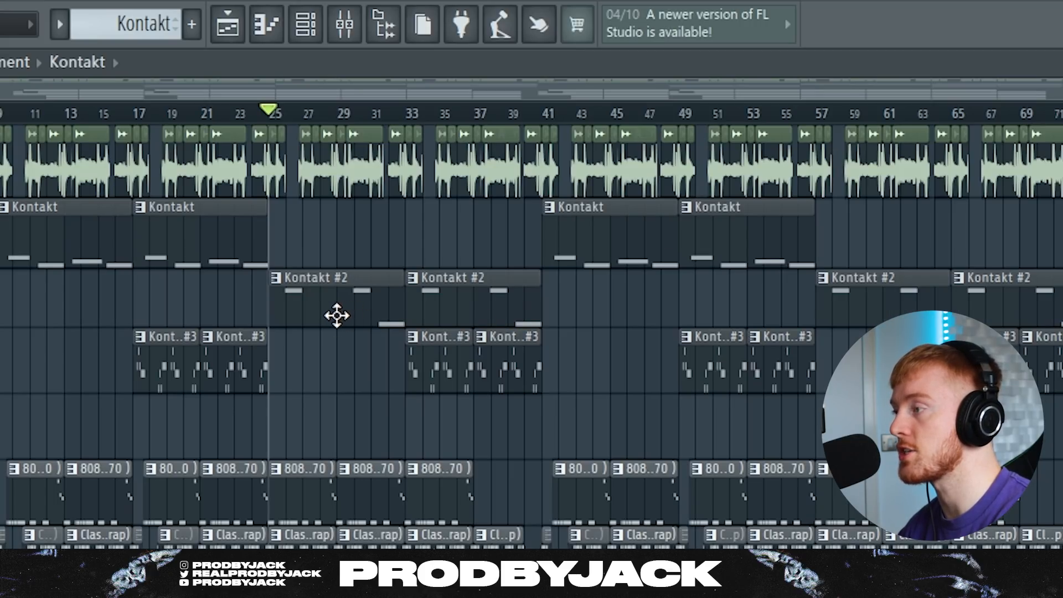
scroll(576, 170, up, 2)
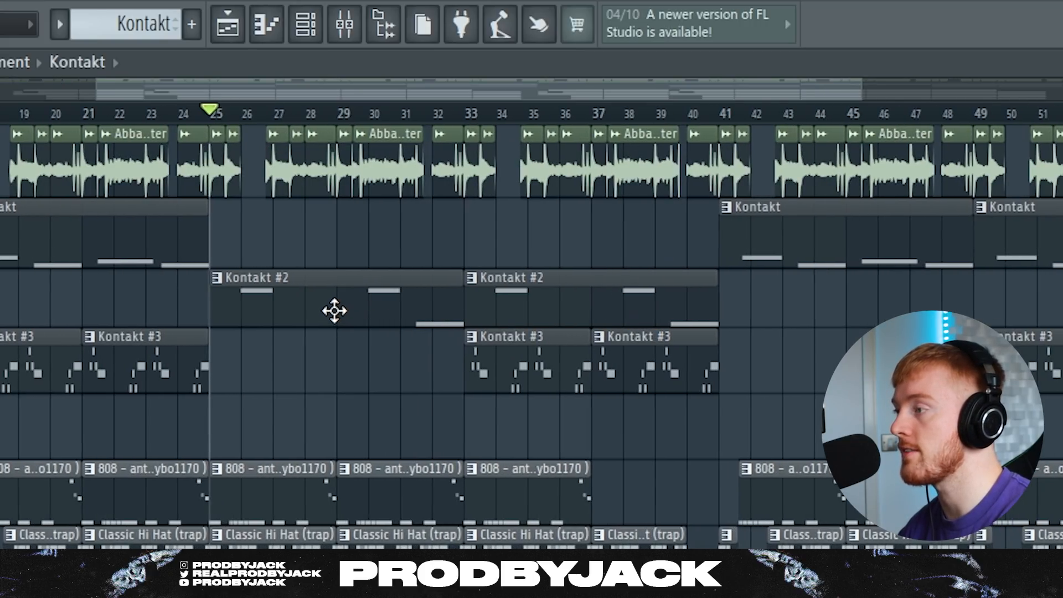